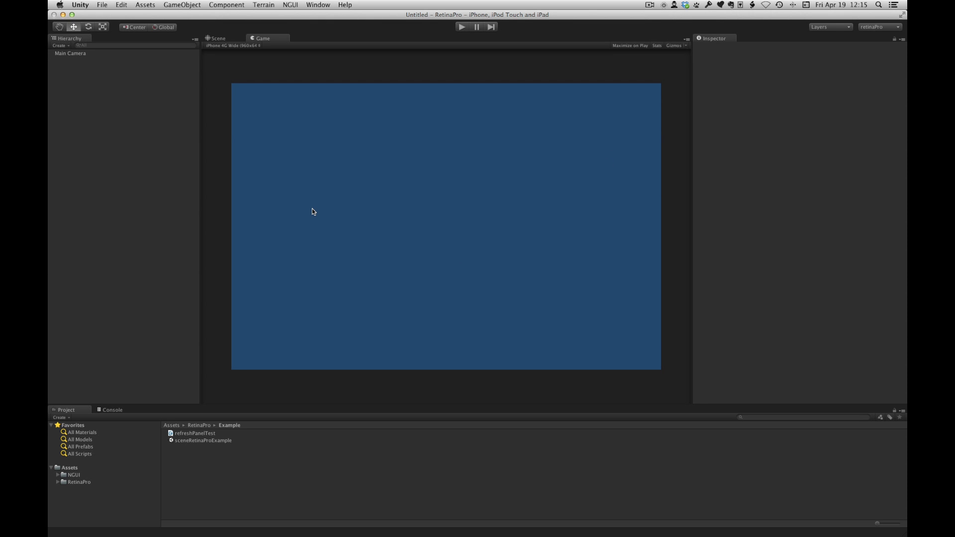
# Step: Open the RetinaPro Devices window from Window > RetinaPro > Devices
pyautogui.click(321, 7)
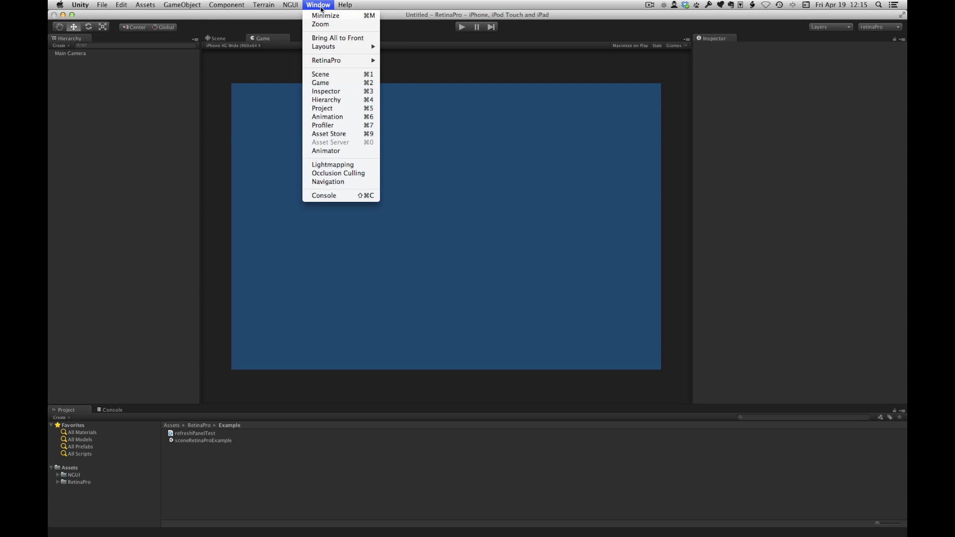
pyautogui.moveTo(350, 61)
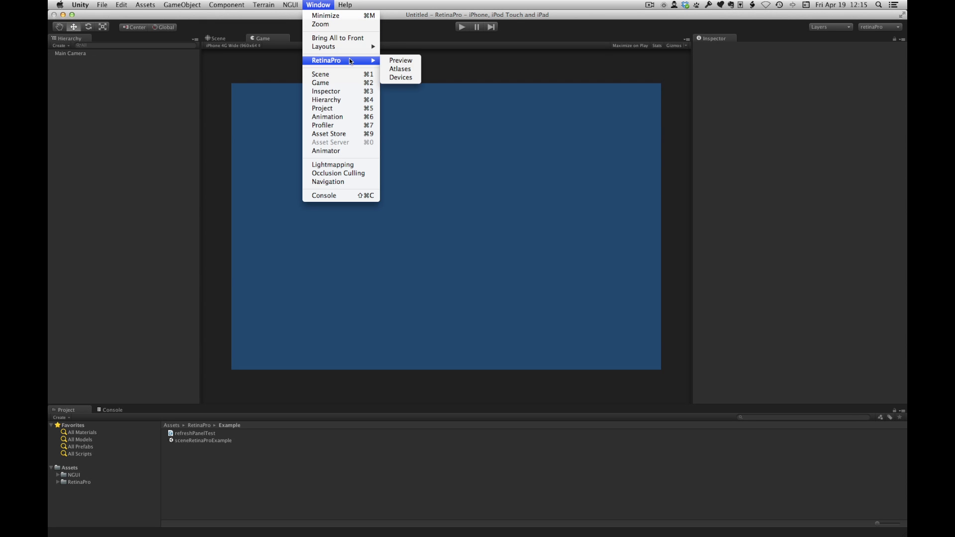
pyautogui.click(406, 78)
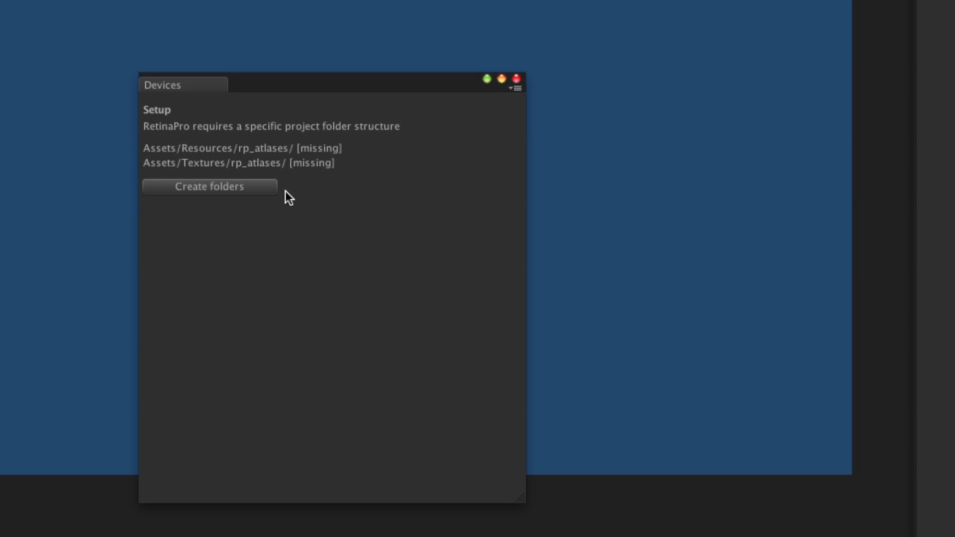
# Step: Create the missing rp_atlases folders under Resources and Textures
pyautogui.click(215, 187)
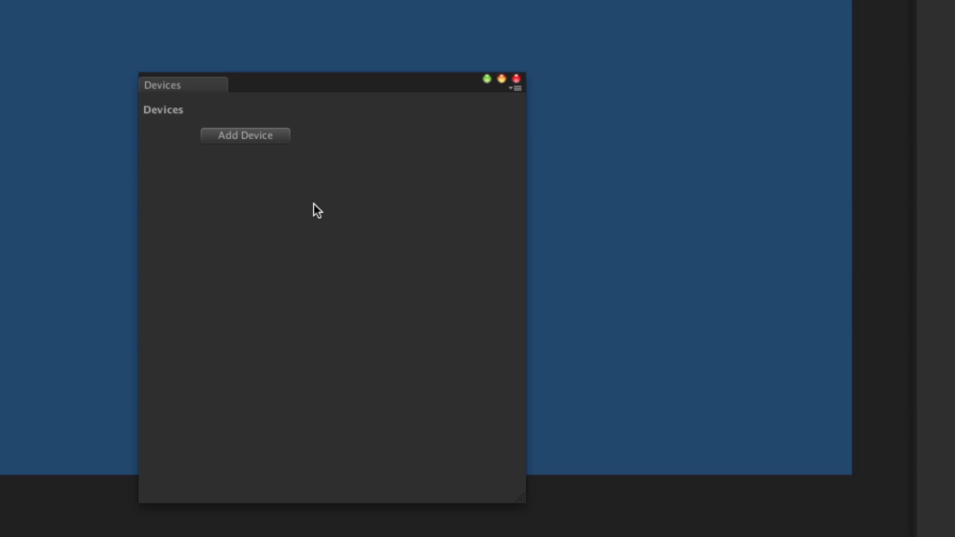
# Step: Add the first device named iPhone with screen size 480×320
pyautogui.click(262, 134)
pyautogui.click(263, 133)
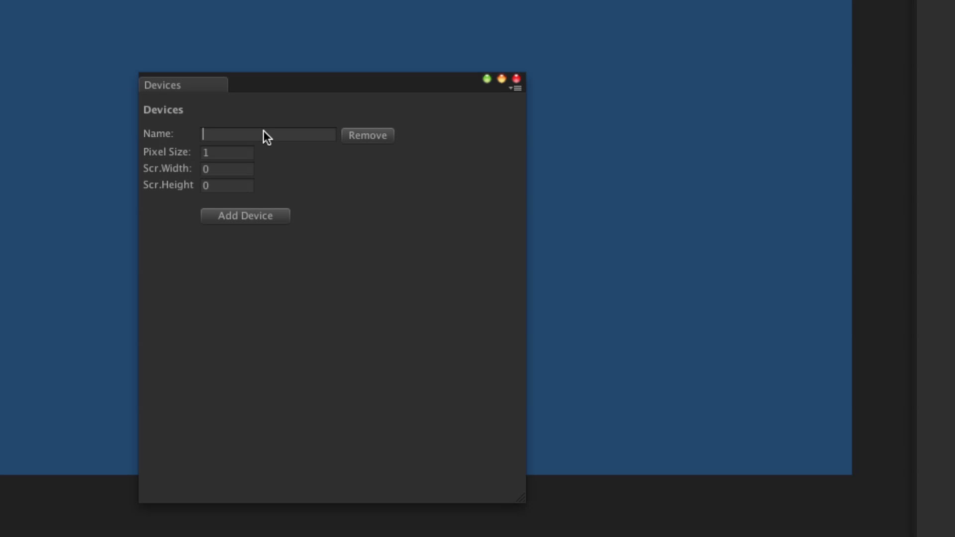
pyautogui.write('iPHone')
pyautogui.press('BackSpace')
pyautogui.press('BackSpace')
pyautogui.press('BackSpace')
pyautogui.press('BackSpace')
pyautogui.write('hone')
pyautogui.press('Tab')
pyautogui.press('Tab')
pyautogui.write('480')
pyautogui.press('Tab')
pyautogui.write('320')
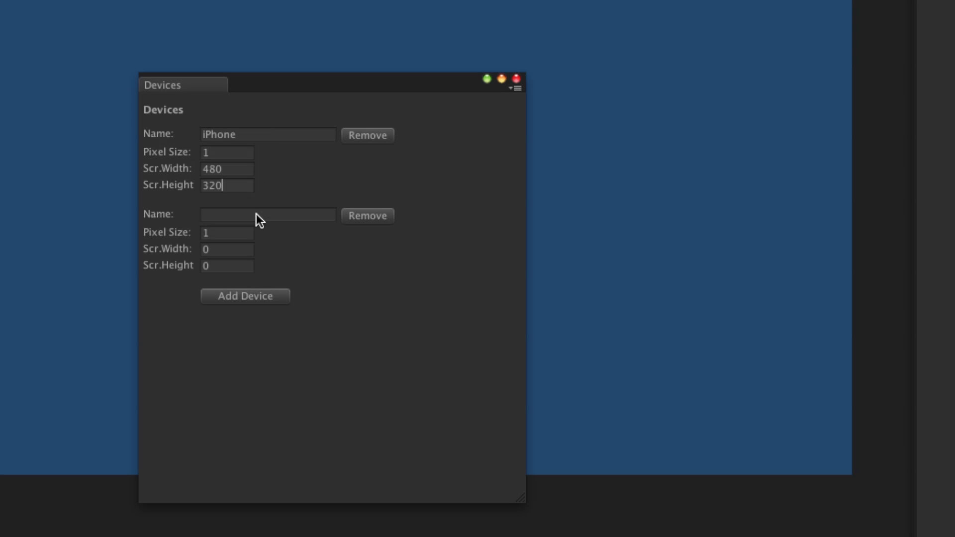
# Step: Set the second device to iPhone@2x, pixel size 0.5, screen 960×640
pyautogui.click(264, 214)
pyautogui.write('iPhone@2x')
pyautogui.press('Tab')
pyautogui.write('0.5')
pyautogui.press('Tab')
pyautogui.write('960')
pyautogui.press('Tab')
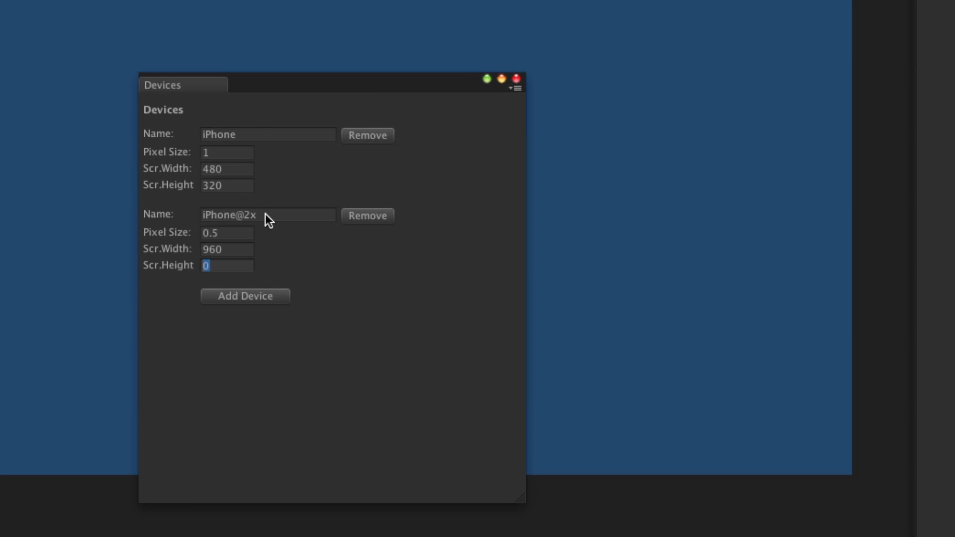
pyautogui.write('640')
# Step: Add a third device named iPad with screen size 1024×768
pyautogui.click(268, 296)
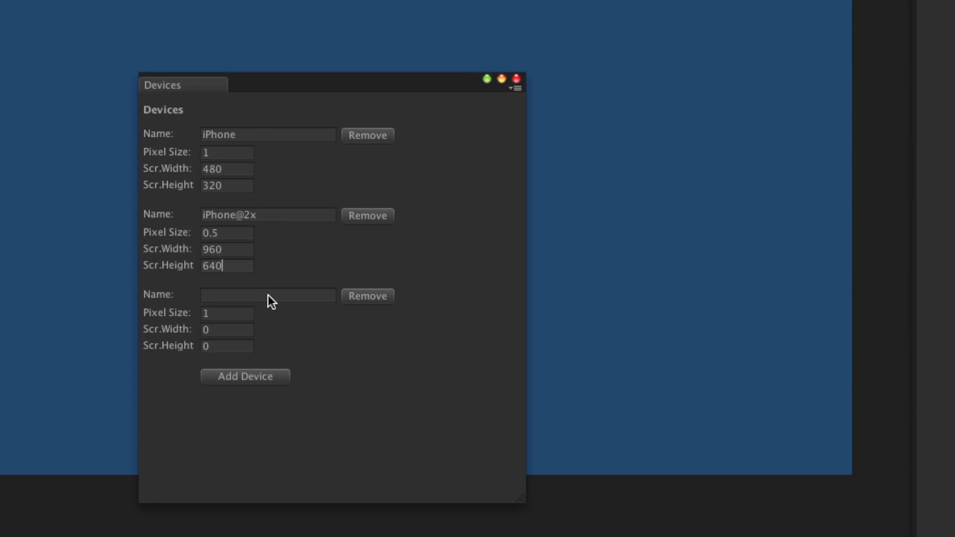
pyautogui.click(279, 293)
pyautogui.write('iPad')
pyautogui.press('Tab')
pyautogui.press('Tab')
pyautogui.write('1024')
pyautogui.press('Tab')
pyautogui.write('768')
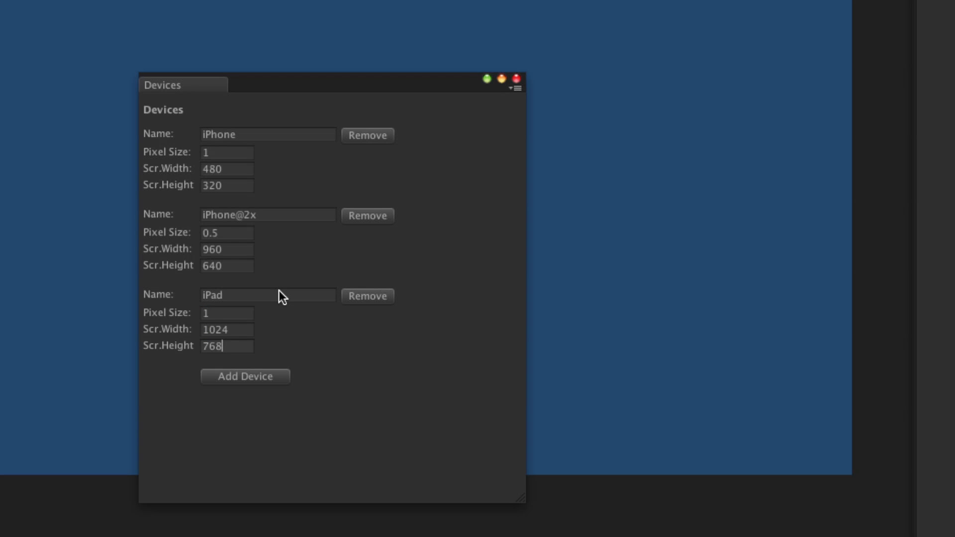
# Step: Add iPad@2x with pixel size 0.5 and screen 2048×1536, then remove the extra empty entry
pyautogui.click(253, 375)
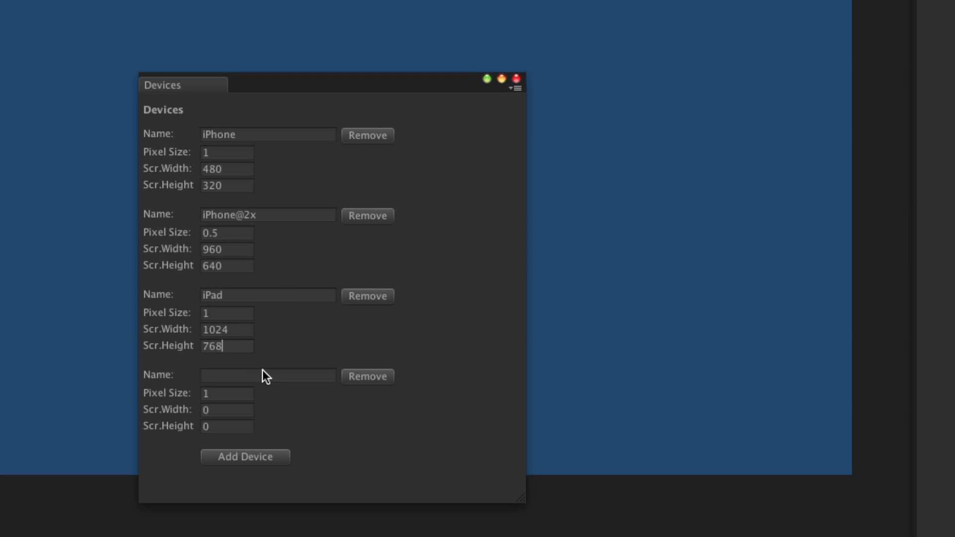
pyautogui.click(262, 370)
pyautogui.write('iPad@2x')
pyautogui.press('Tab')
pyautogui.write('0.5')
pyautogui.press('Tab')
pyautogui.write('2048')
pyautogui.press('Tab')
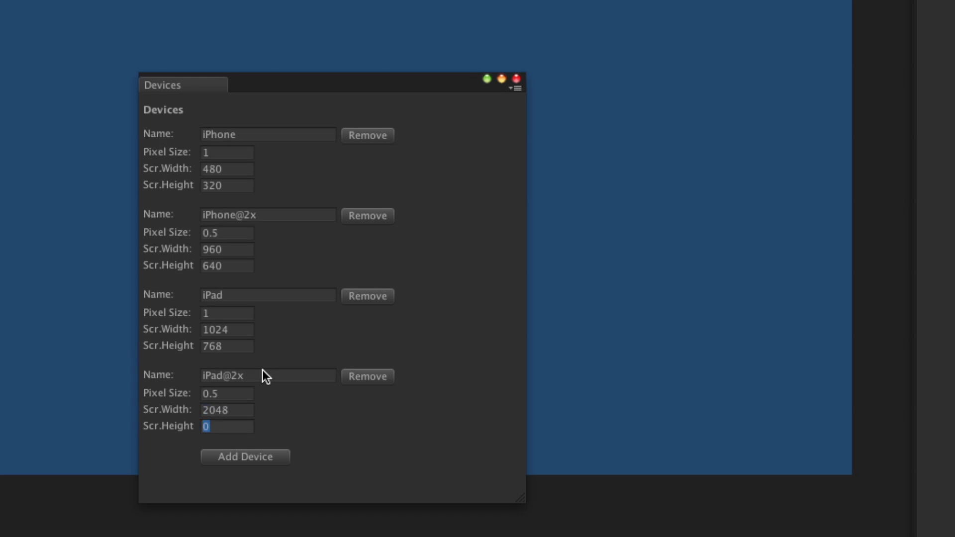
pyautogui.write('1536')
pyautogui.click(269, 455)
pyautogui.click(365, 463)
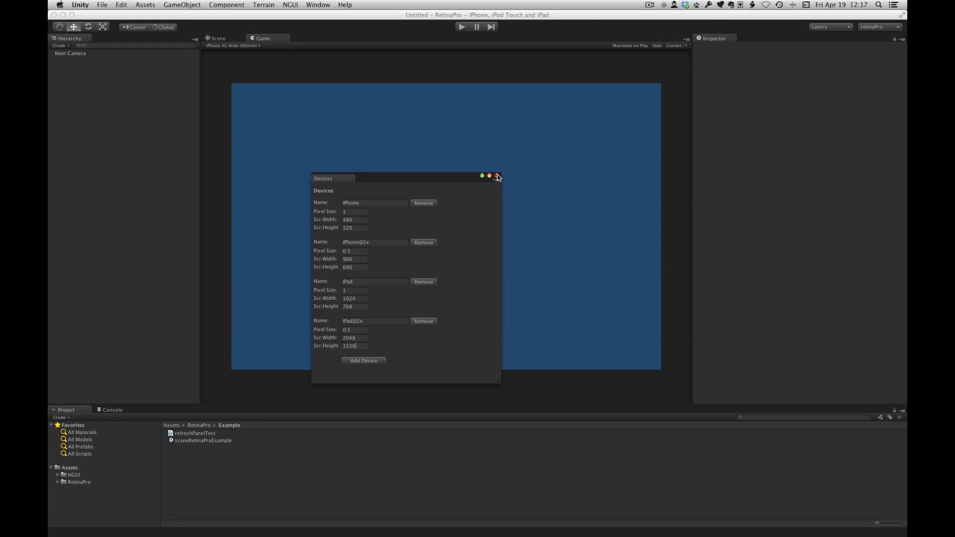
# Step: Close the Devices window and open the RetinaPro Atlases window
pyautogui.click(498, 176)
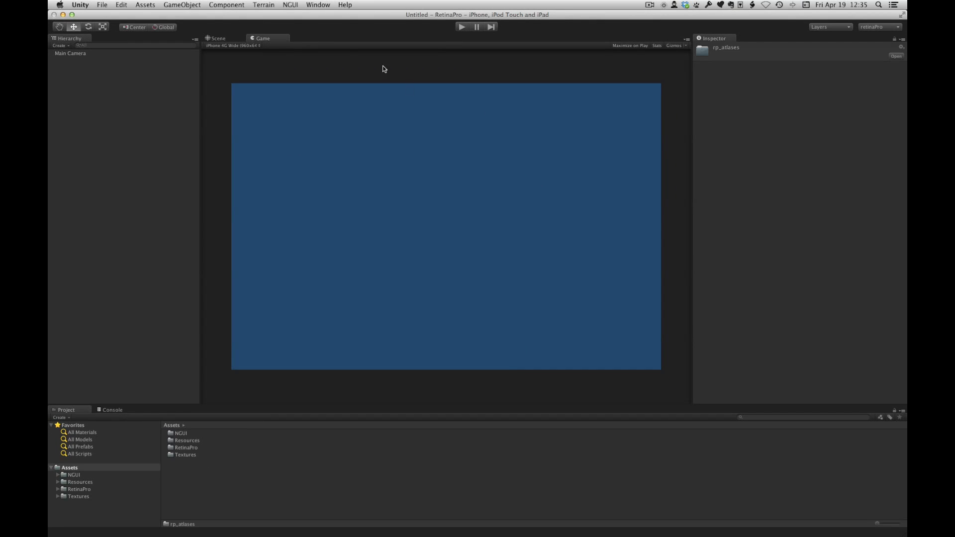
pyautogui.click(318, 4)
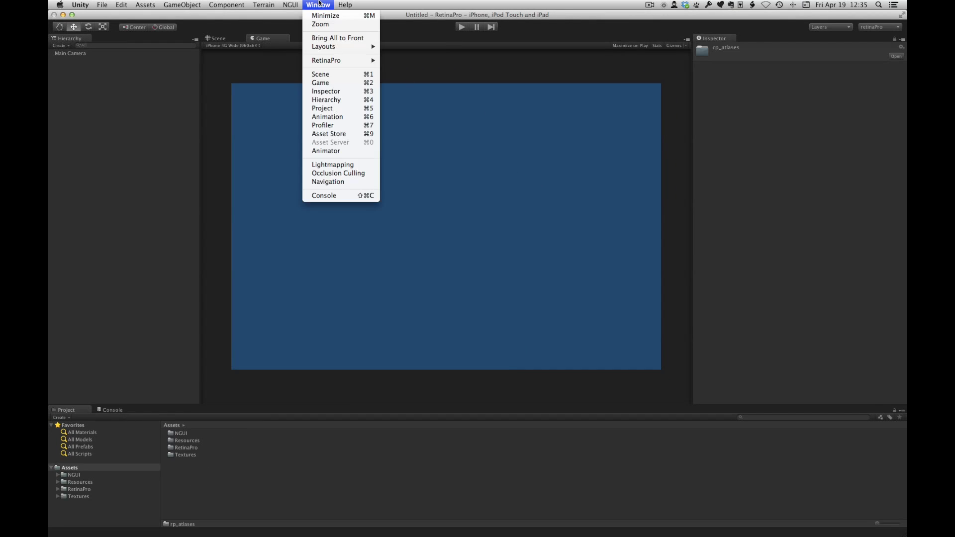
pyautogui.moveTo(357, 62)
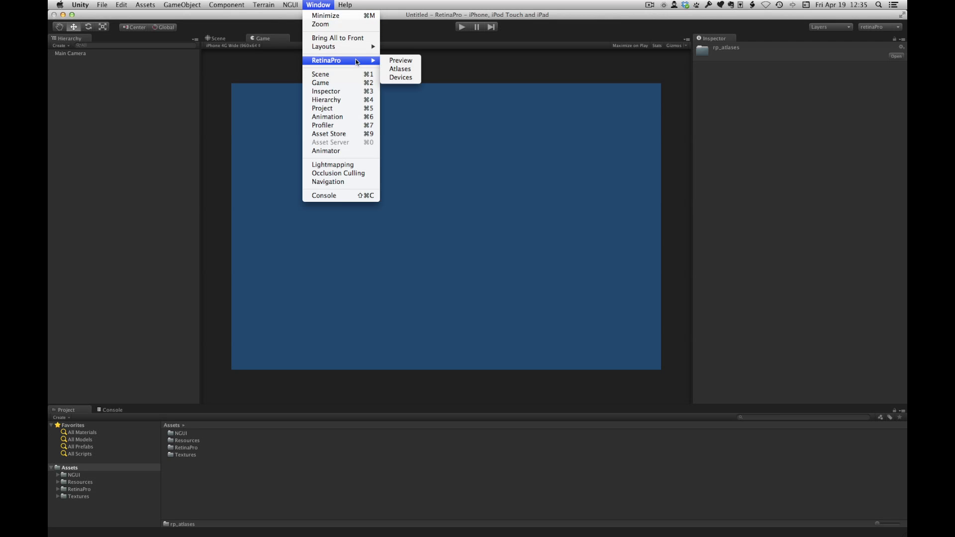
pyautogui.click(410, 70)
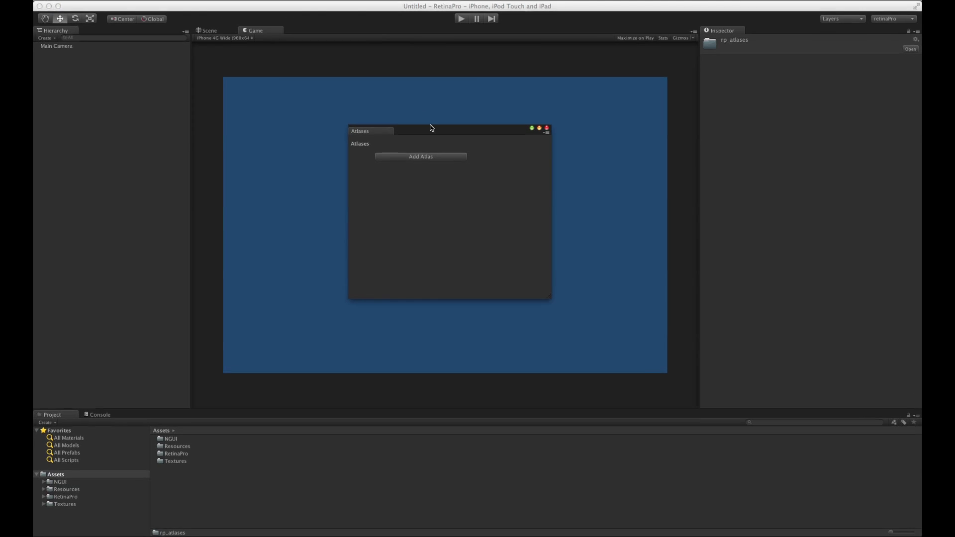
# Step: Add an atlas named atlasMainMenu, fix its per-device folders, and close the window
pyautogui.click(442, 129)
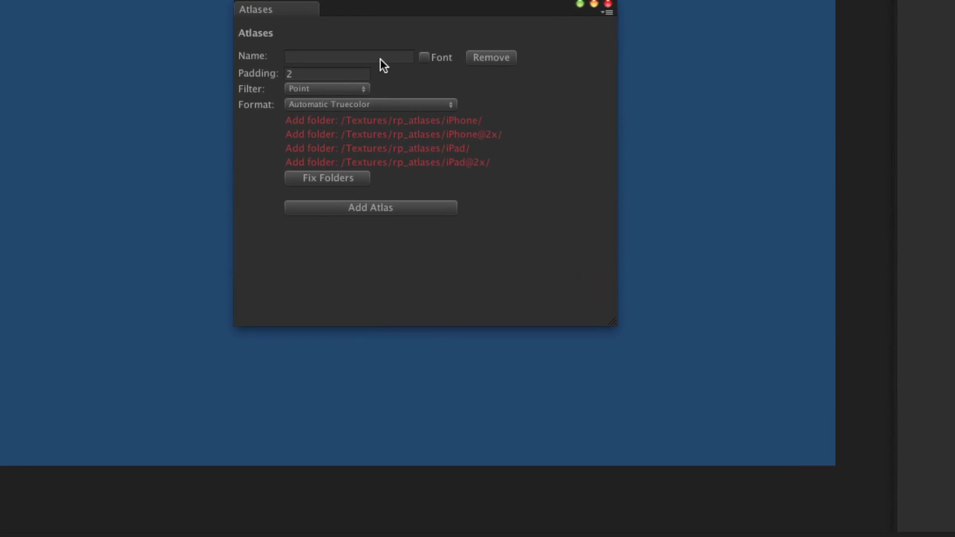
pyautogui.click(412, 128)
pyautogui.write('atlasMainMenu')
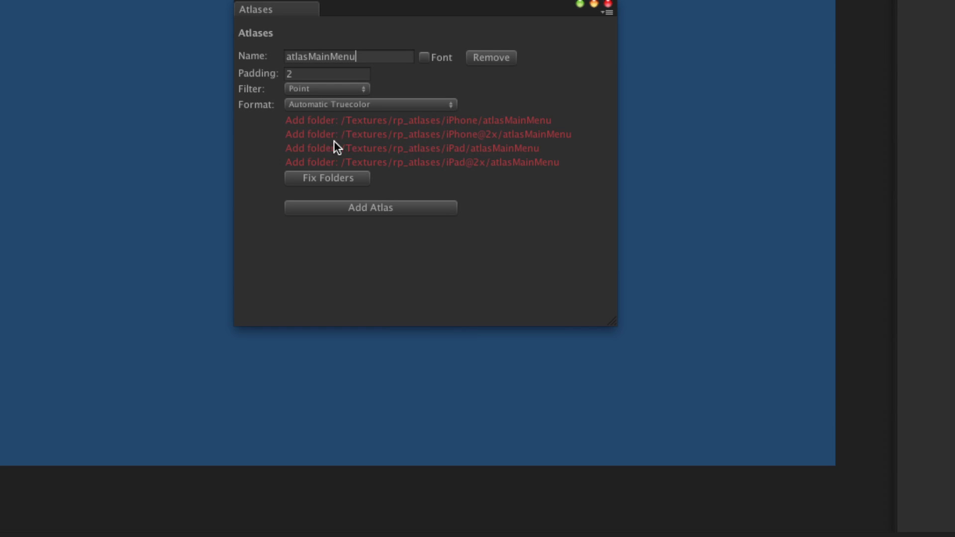
pyautogui.click(335, 179)
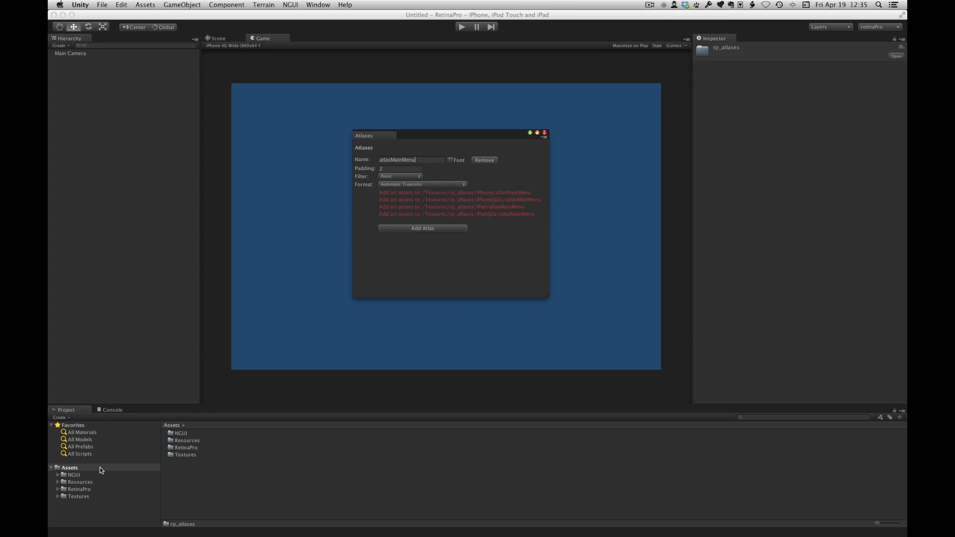
pyautogui.click(101, 470)
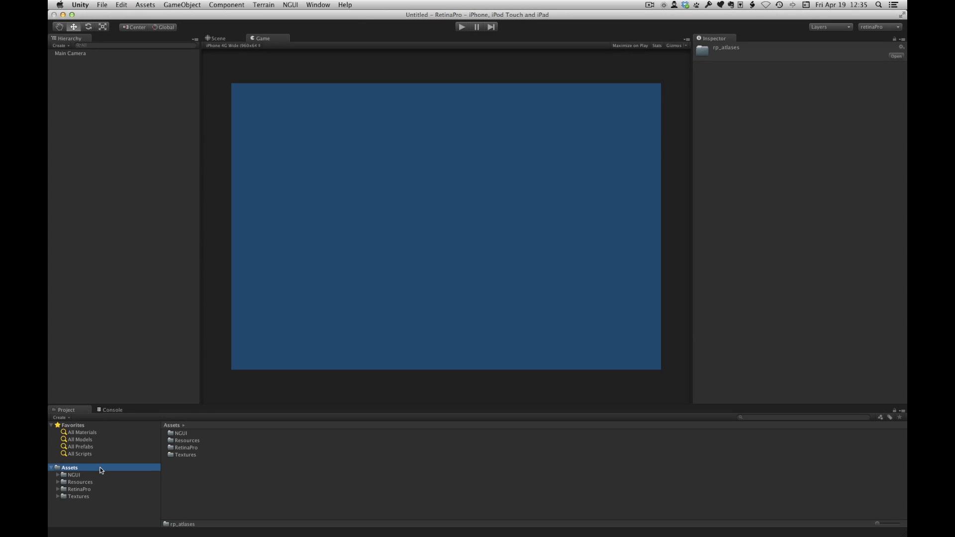
# Step: Expand Textures/rp_atlases in the Project panel and select the iPad atlasMainMenu folder
pyautogui.keyDown('alt'); pyautogui.click(59, 497); pyautogui.keyUp('alt')
pyautogui.scroll(-2, 99, 491)
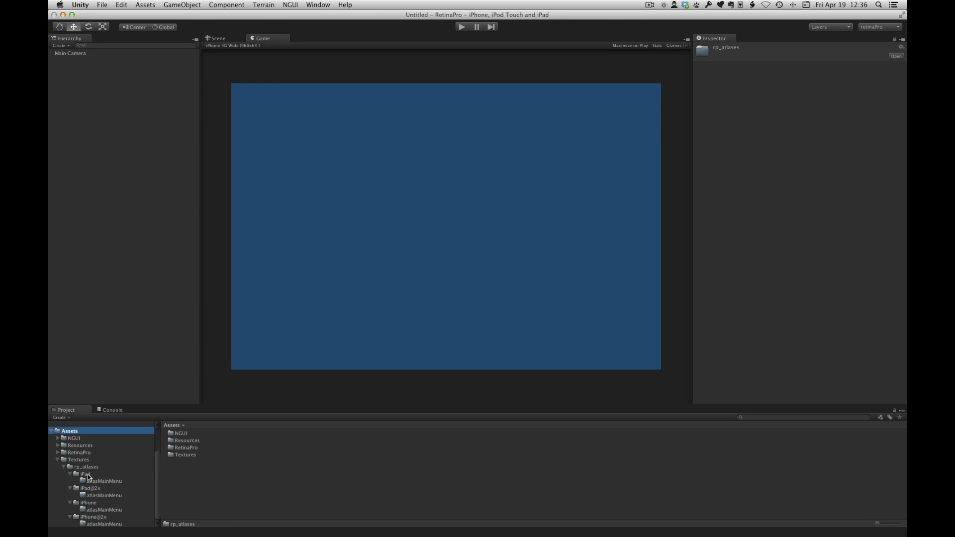
pyautogui.click(115, 482)
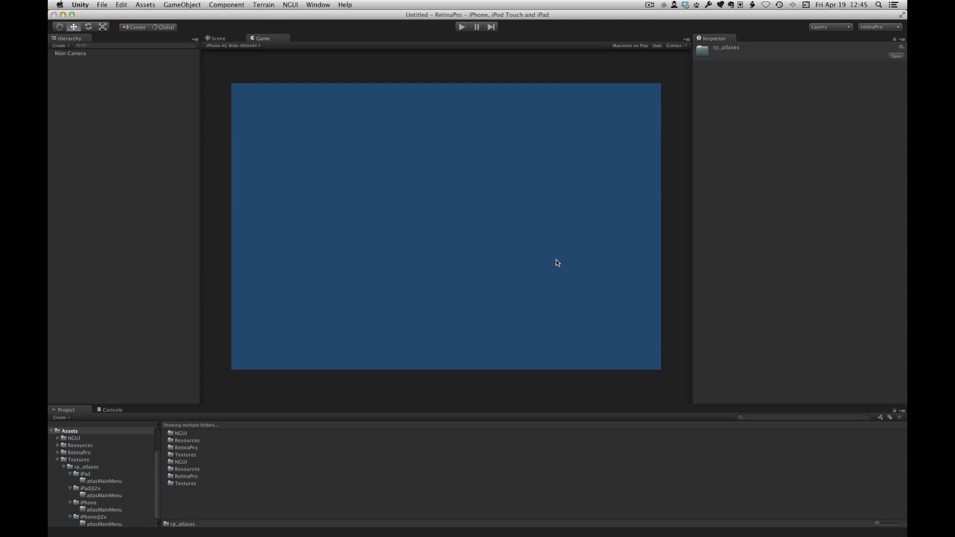
# Step: Bring up SubEthaEdit and Terminal and review the buildArtFiles.sh script
pyautogui.hotkey('ctrl', 'Up')
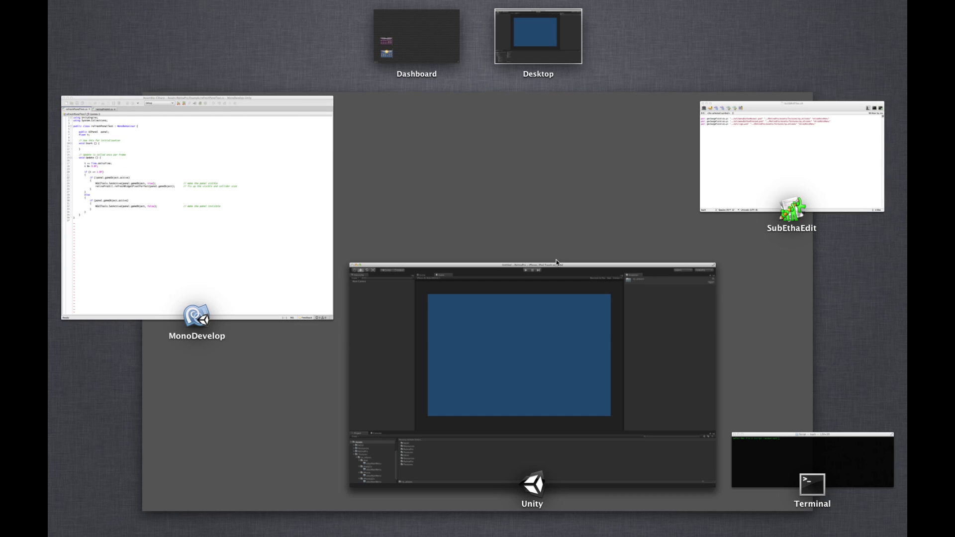
pyautogui.click(767, 139)
pyautogui.hotkey('ctrl', 'Up')
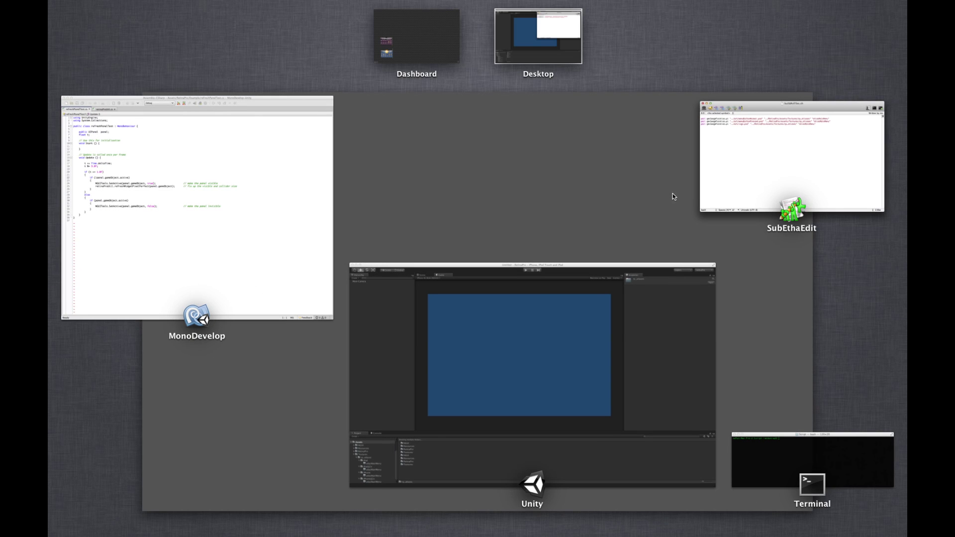
pyautogui.click(786, 448)
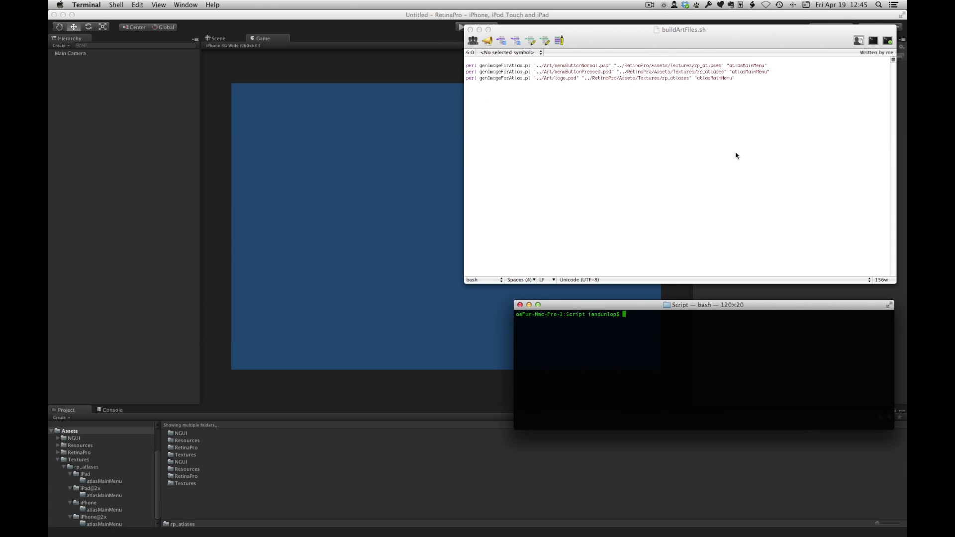
pyautogui.click(701, 119)
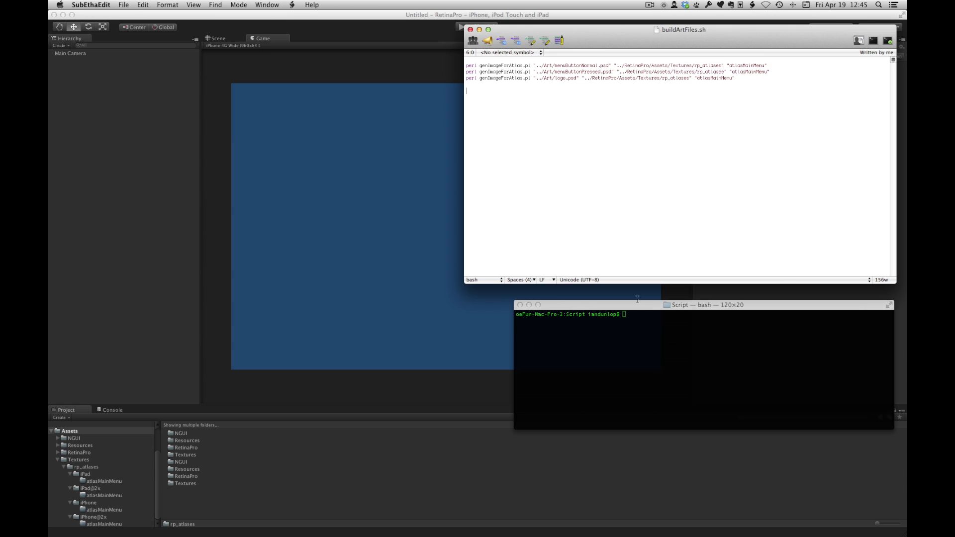
# Step: Run ./buildArtFiles.sh in Terminal
pyautogui.click(684, 384)
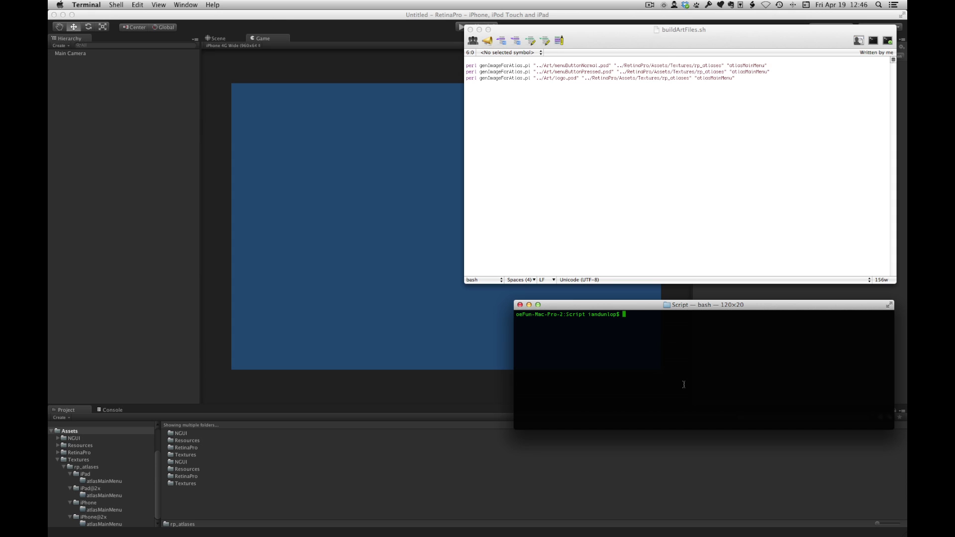
pyautogui.write('./buildArtFiles.sh')
pyautogui.press('Return')
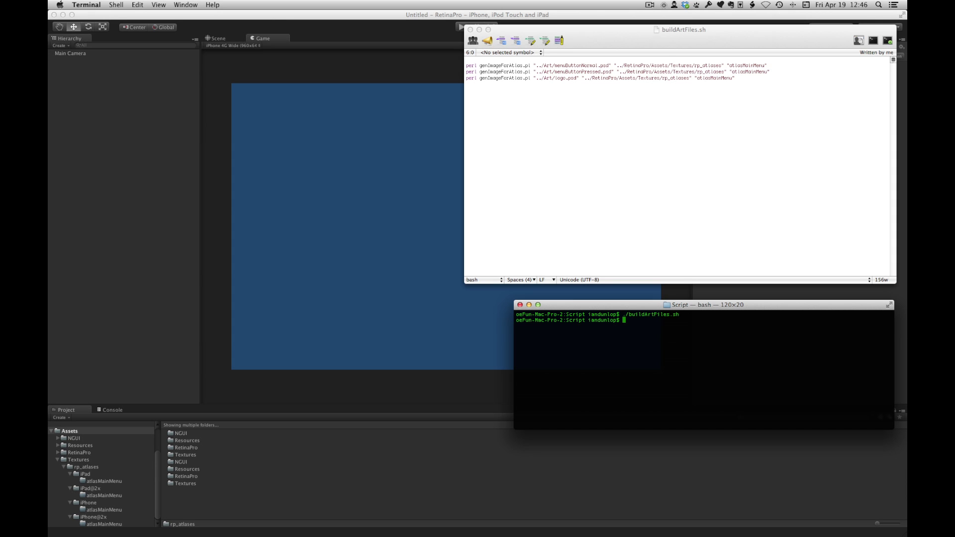
# Step: Browse the atlasMainMenu texture folders for iPad, iPad@2x, iPhone and iPhone@2x
pyautogui.click(109, 474)
pyautogui.click(89, 461)
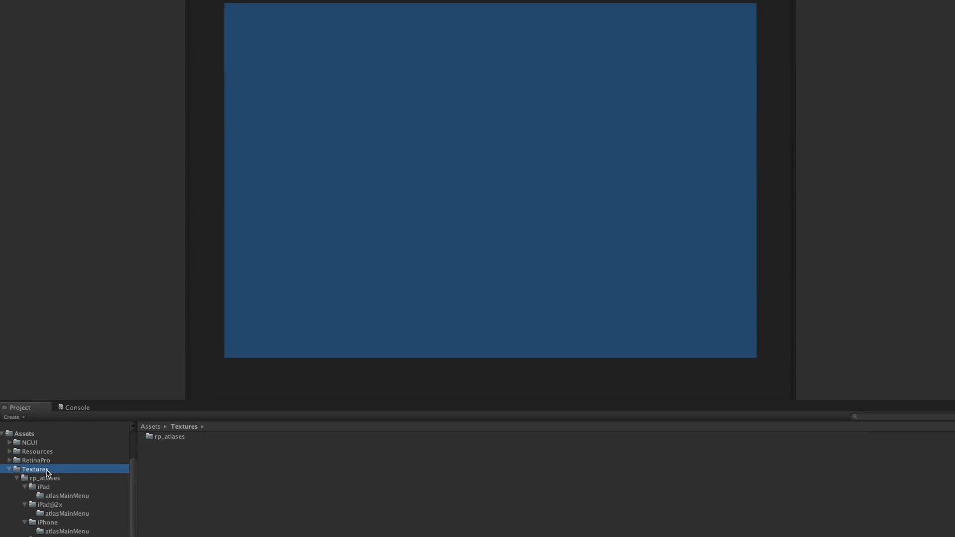
pyautogui.click(113, 496)
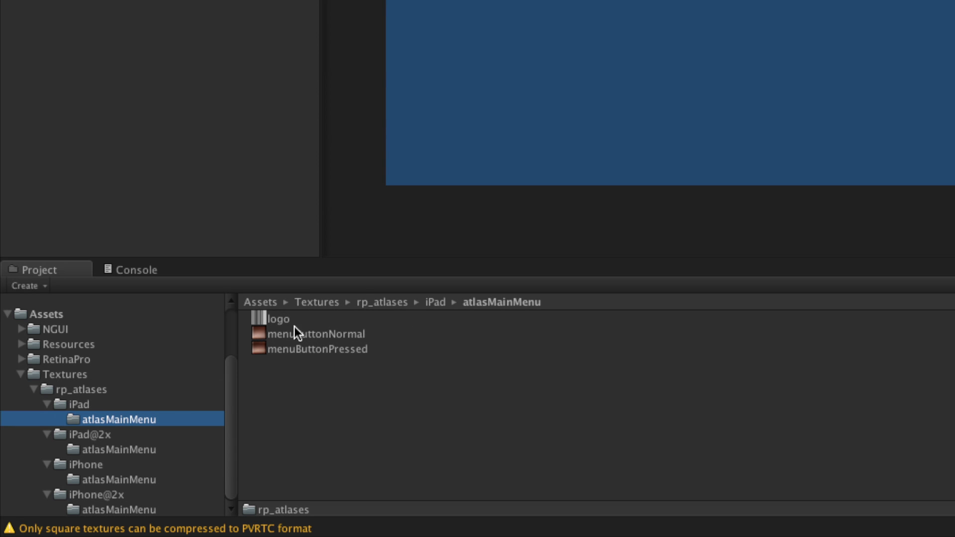
pyautogui.click(130, 450)
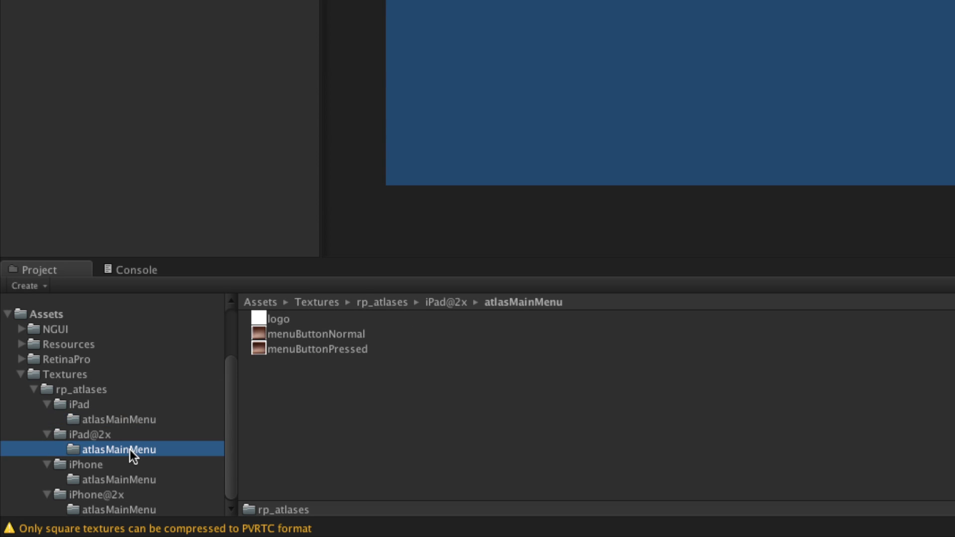
pyautogui.click(132, 478)
pyautogui.click(141, 508)
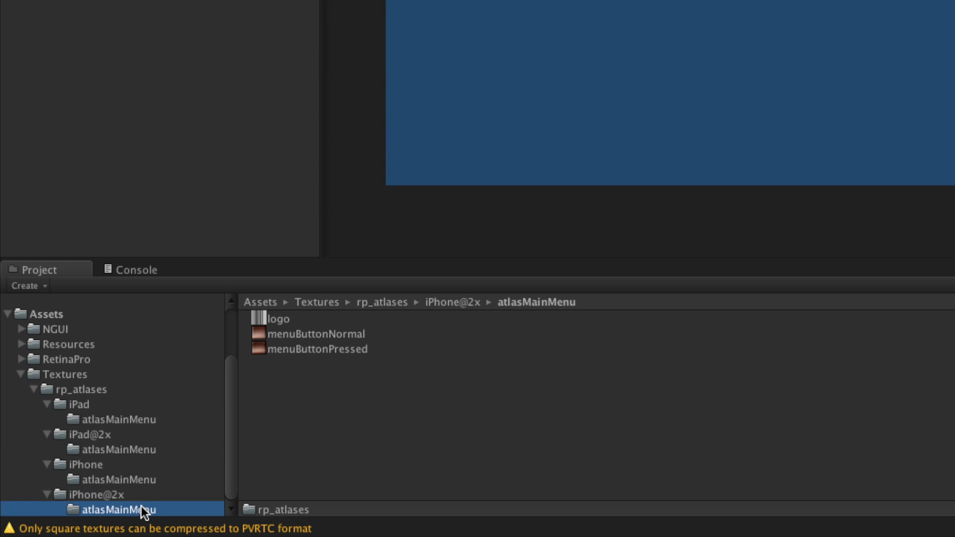
# Step: Inspect the menuButtonNormal and logo textures, then open the RetinaPro Atlases window
pyautogui.click(299, 336)
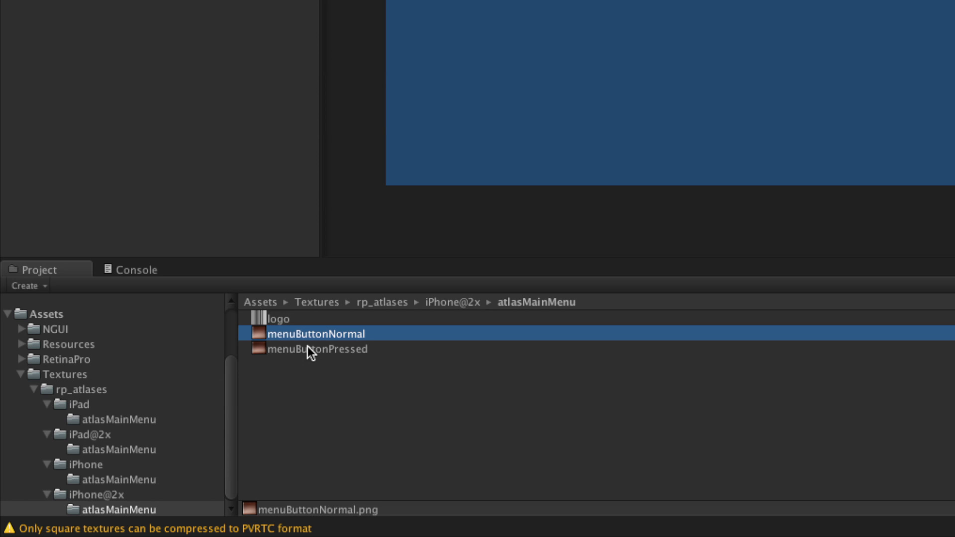
pyautogui.press('Up')
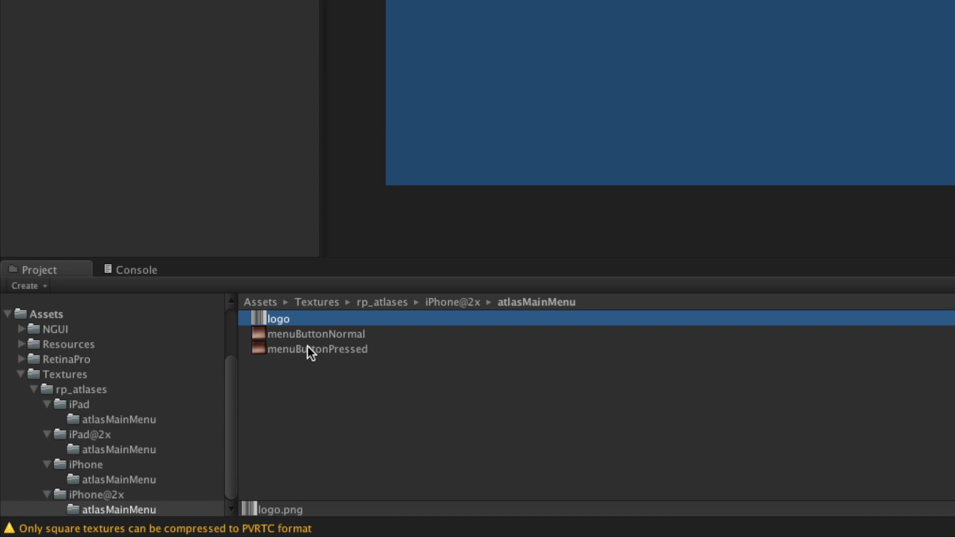
pyautogui.press('Down')
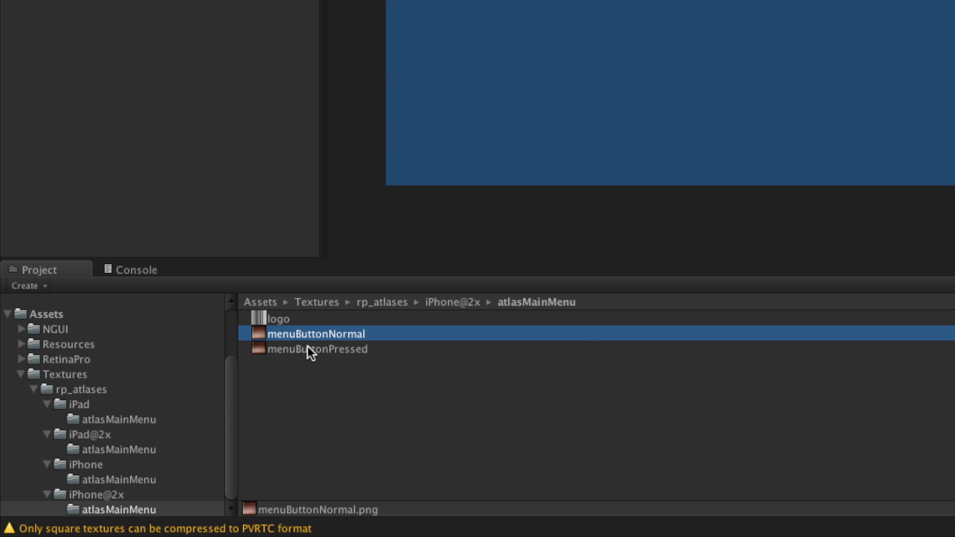
pyautogui.press('Down')
pyautogui.press('Up')
pyautogui.press('Up')
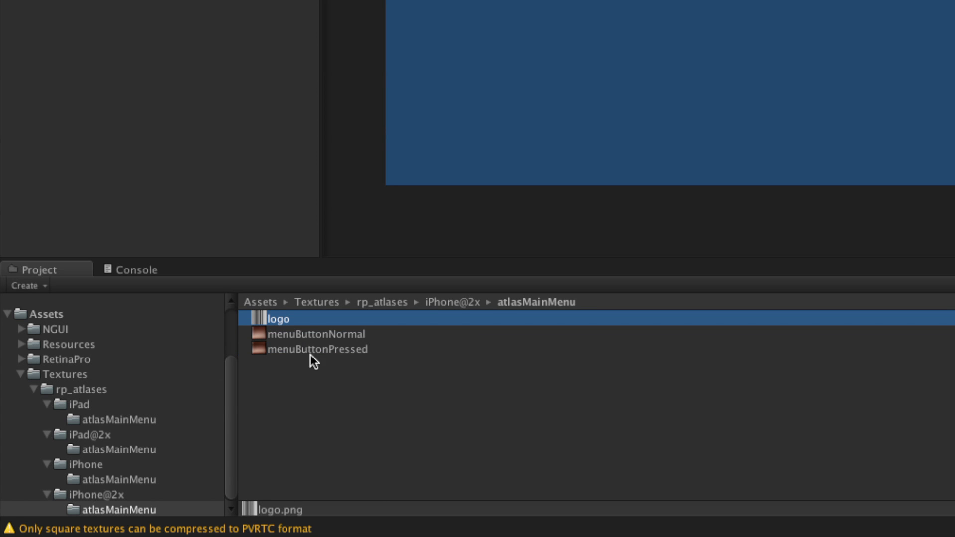
pyautogui.click(565, 0)
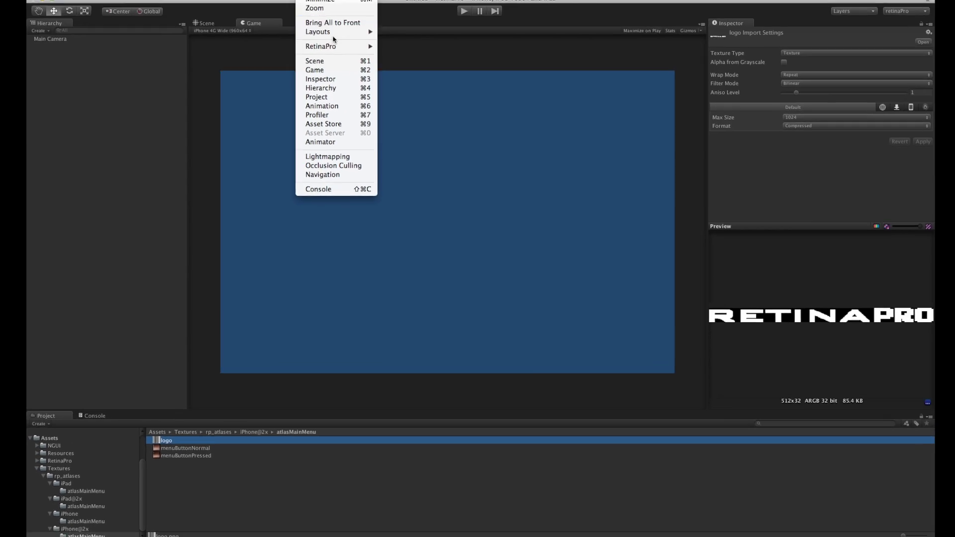
pyautogui.moveTo(371, 46)
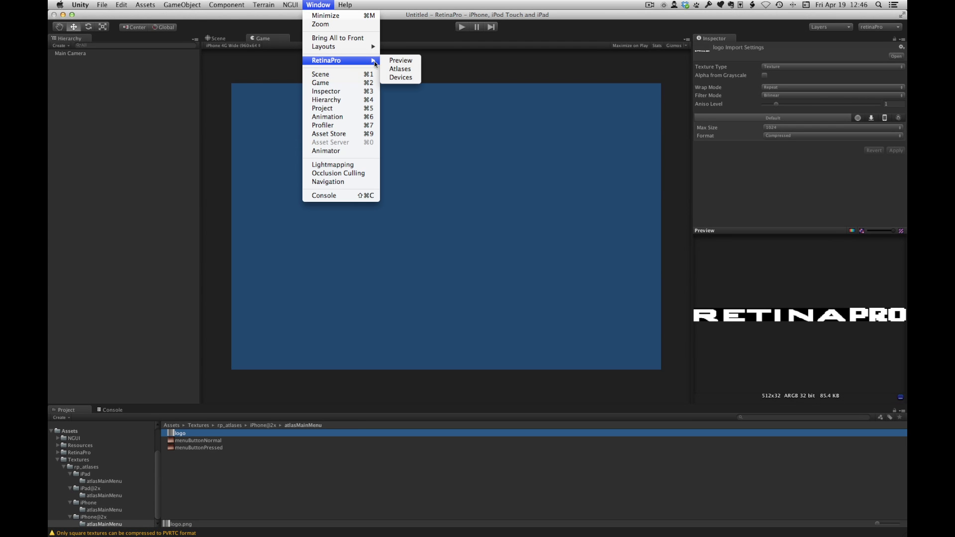
pyautogui.click(400, 69)
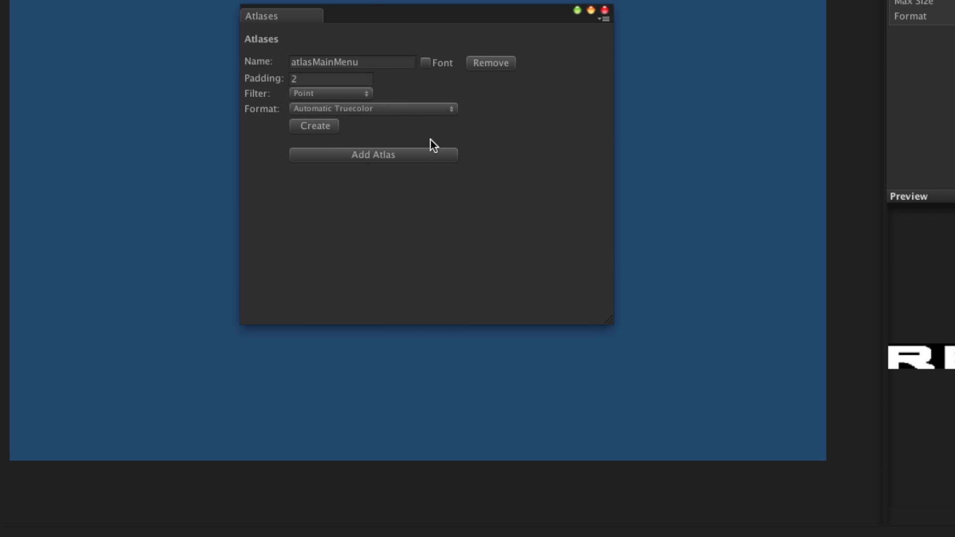
# Step: Create the atlasMainMenu atlas for all devices
pyautogui.click(312, 125)
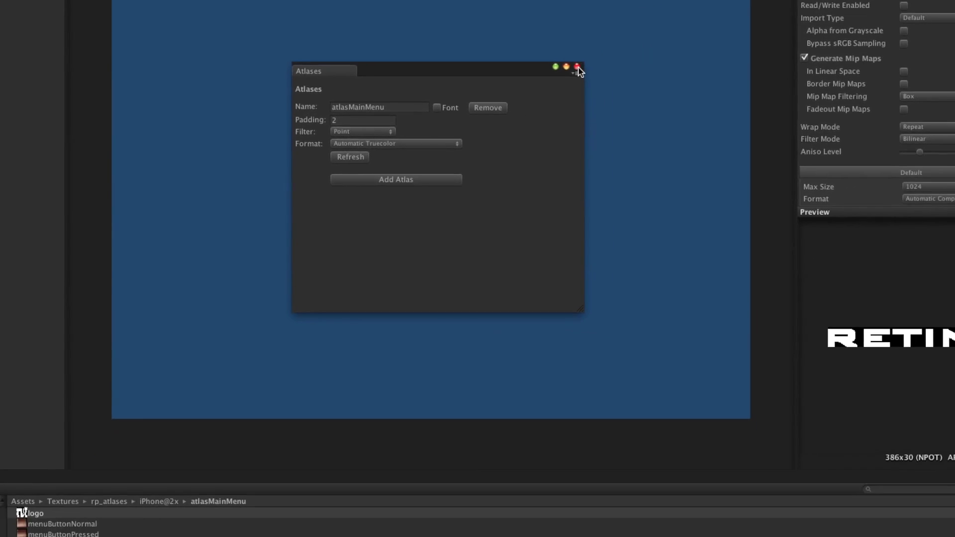
# Step: Close the atlas manager and inspect the atlasMainMenu reference prefab in Resources/rp_atlases
pyautogui.click(577, 67)
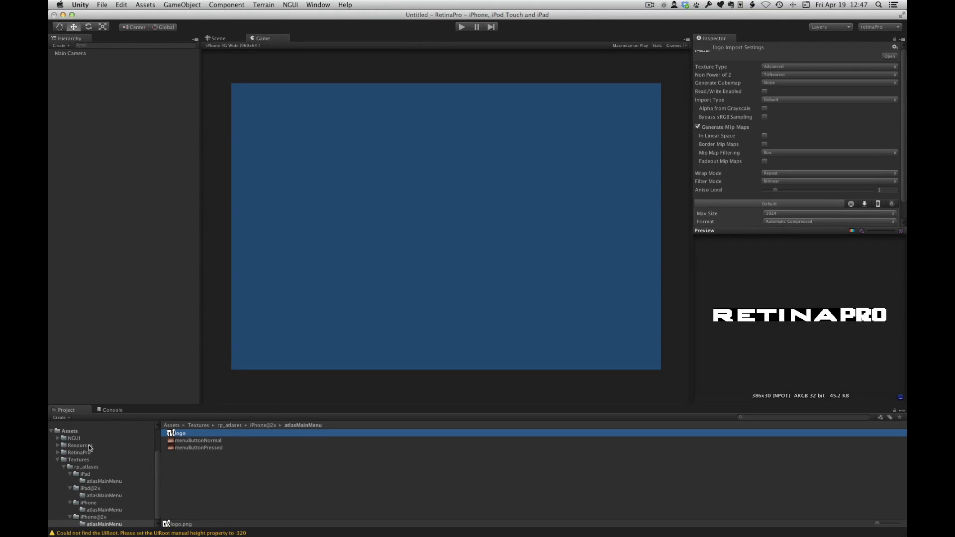
pyautogui.click(80, 446)
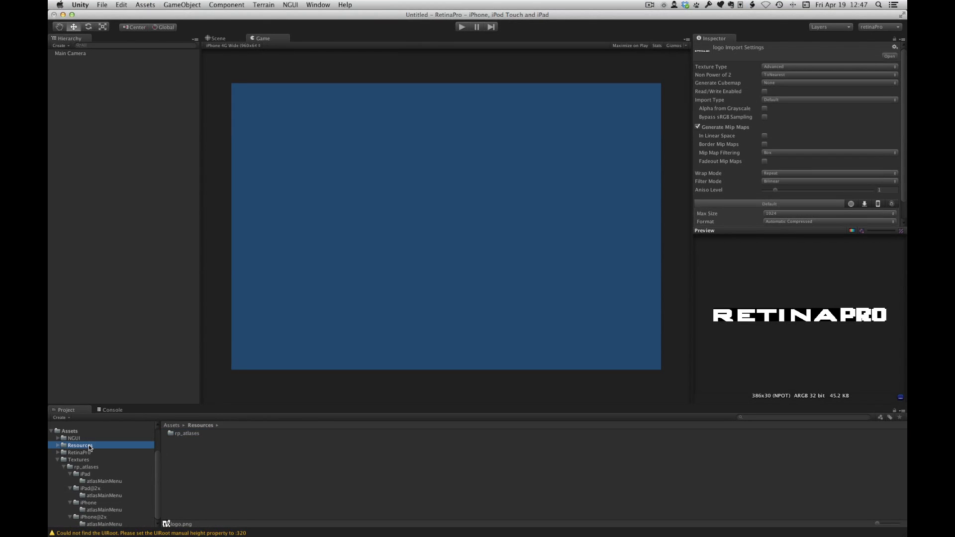
pyautogui.click(58, 446)
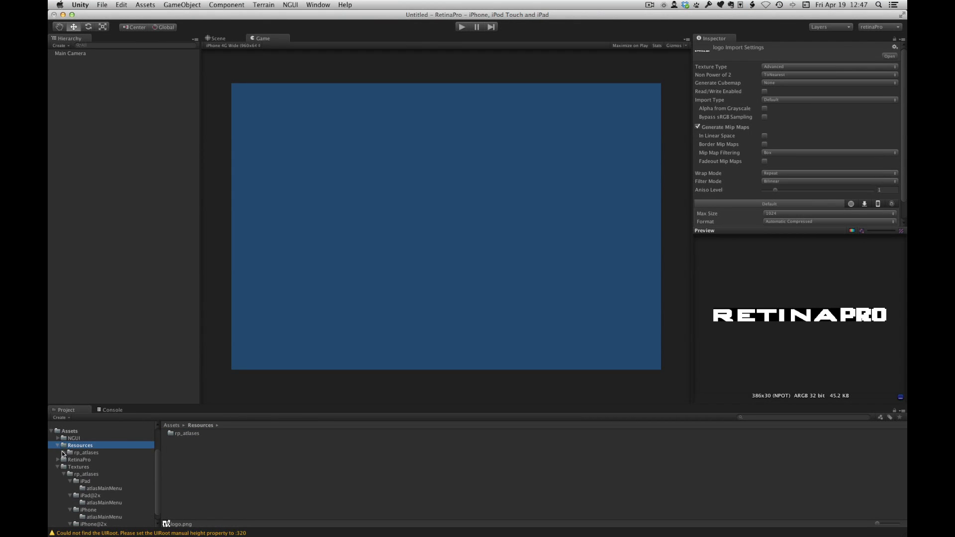
pyautogui.click(63, 453)
pyautogui.click(91, 454)
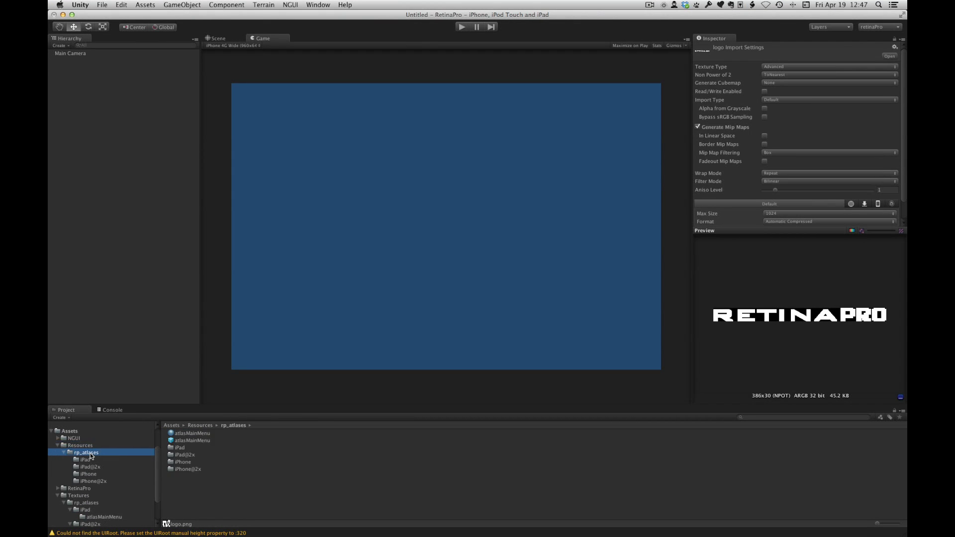
pyautogui.click(190, 441)
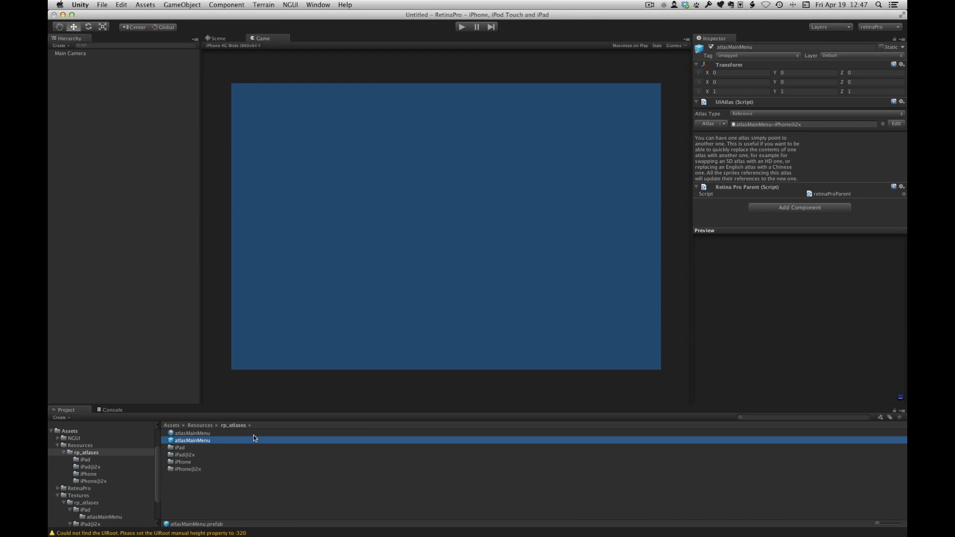
# Step: Open the iPad folder and inspect the atlasMainMenu~iPad texture, prefab and material
pyautogui.click(182, 448)
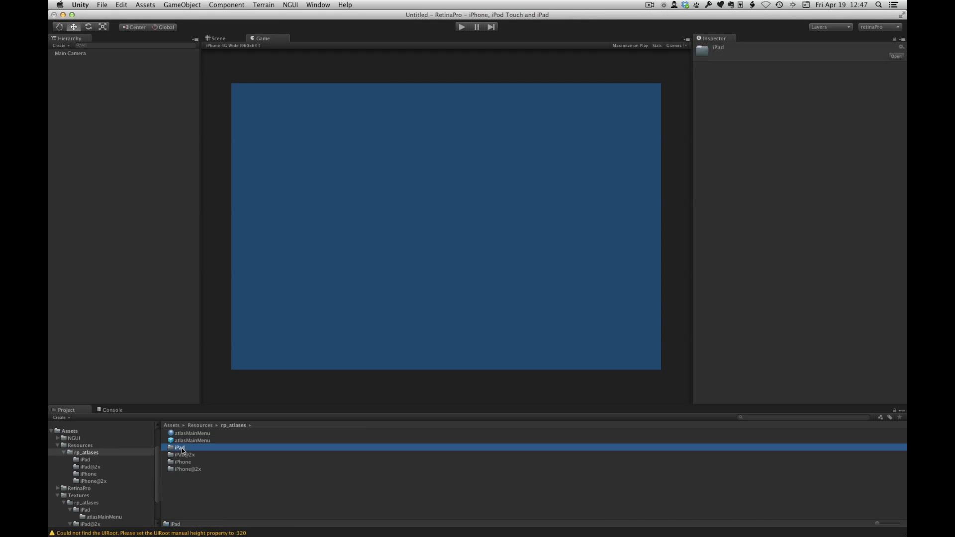
pyautogui.doubleClick(180, 449)
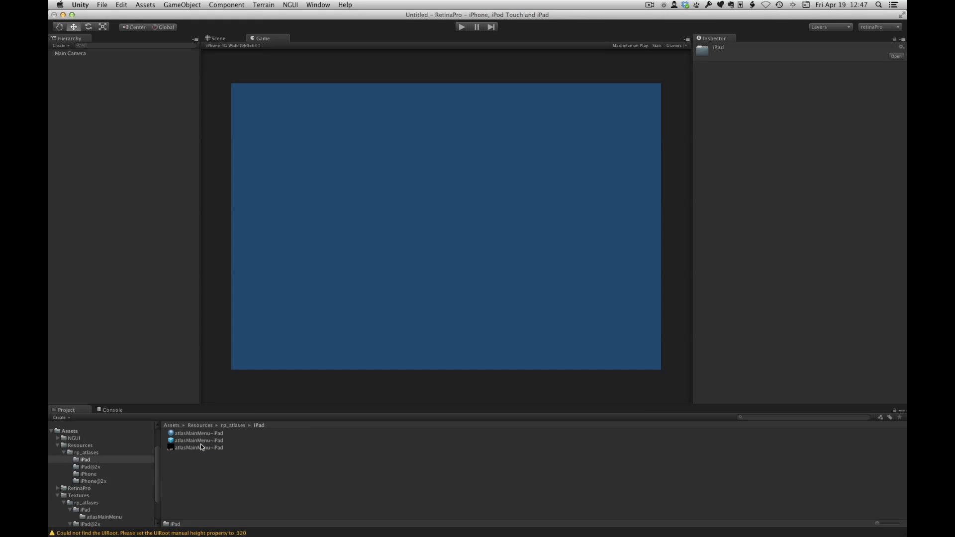
pyautogui.click(203, 448)
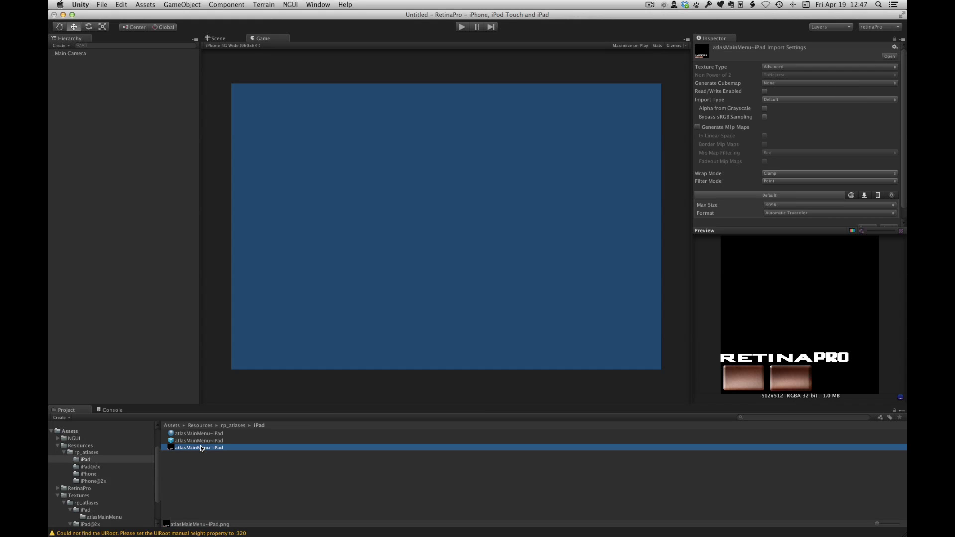
pyautogui.click(203, 441)
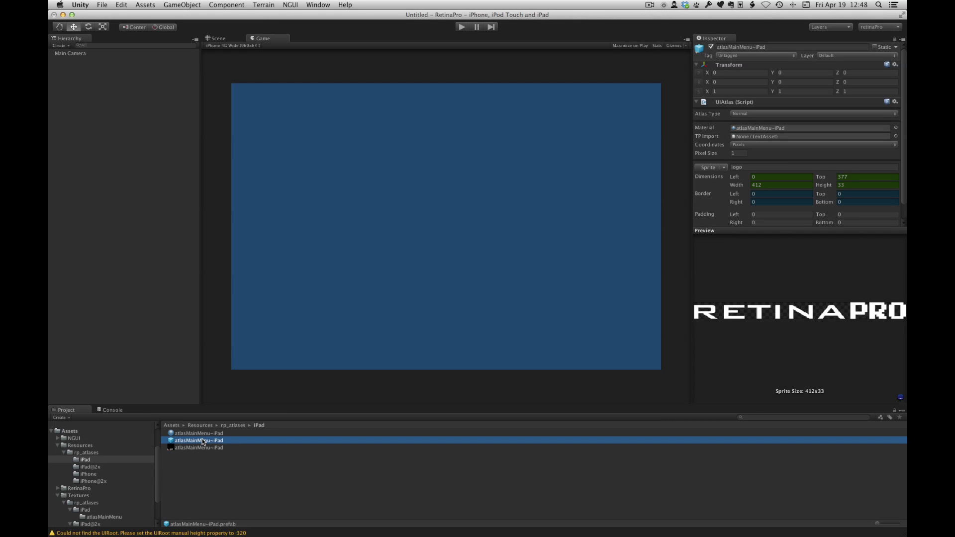
pyautogui.click(204, 433)
pyautogui.click(204, 449)
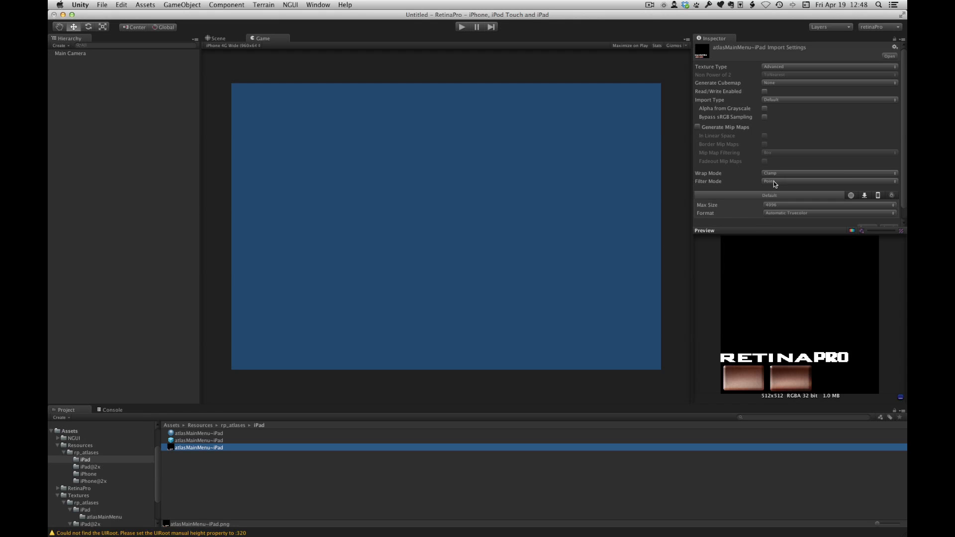
# Step: Reopen the RetinaPro Atlases window to review atlasMainMenu, then close it
pyautogui.click(317, 4)
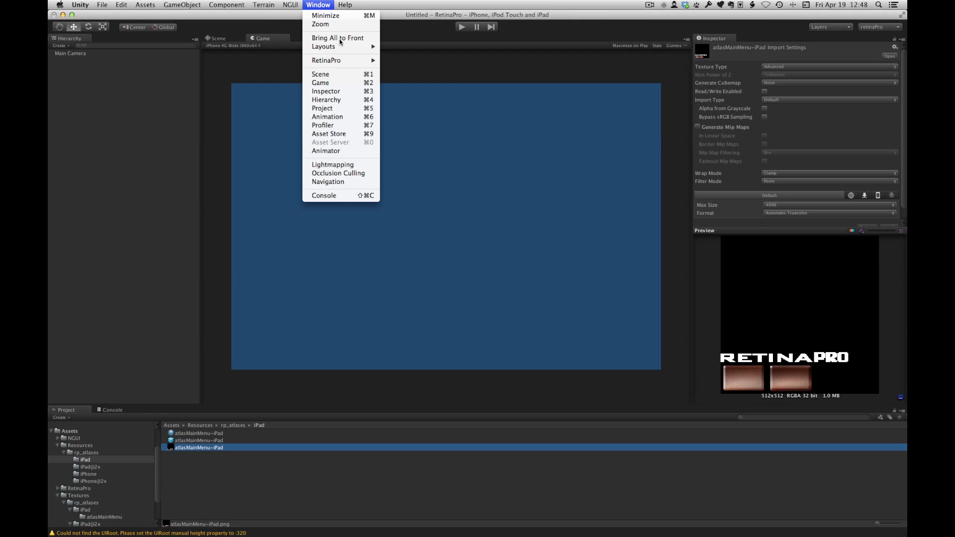
pyautogui.moveTo(347, 61)
pyautogui.click(401, 69)
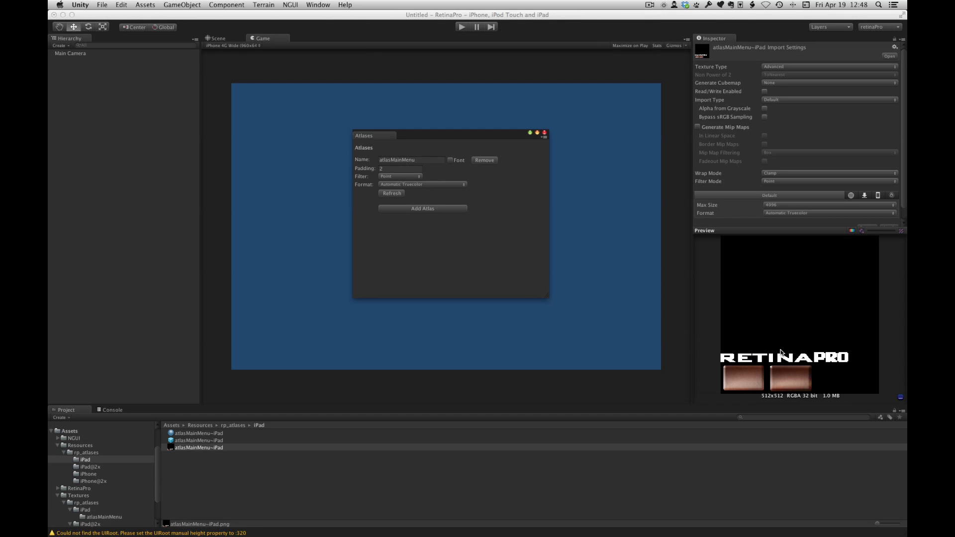
pyautogui.click(544, 133)
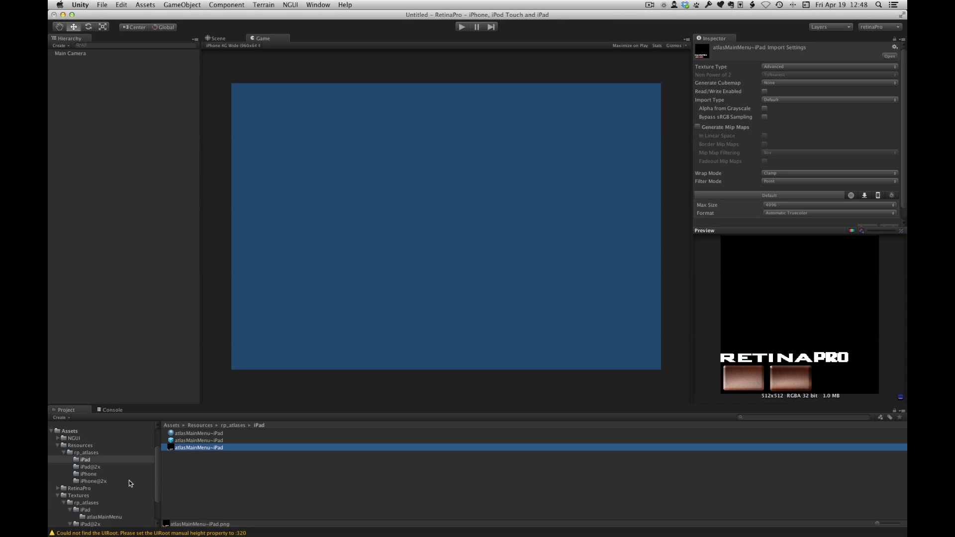
# Step: Check the iPad@2x, iPhone and iPhone@2x atlas folders, then inspect the atlasMainMenu reference prefab
pyautogui.click(90, 467)
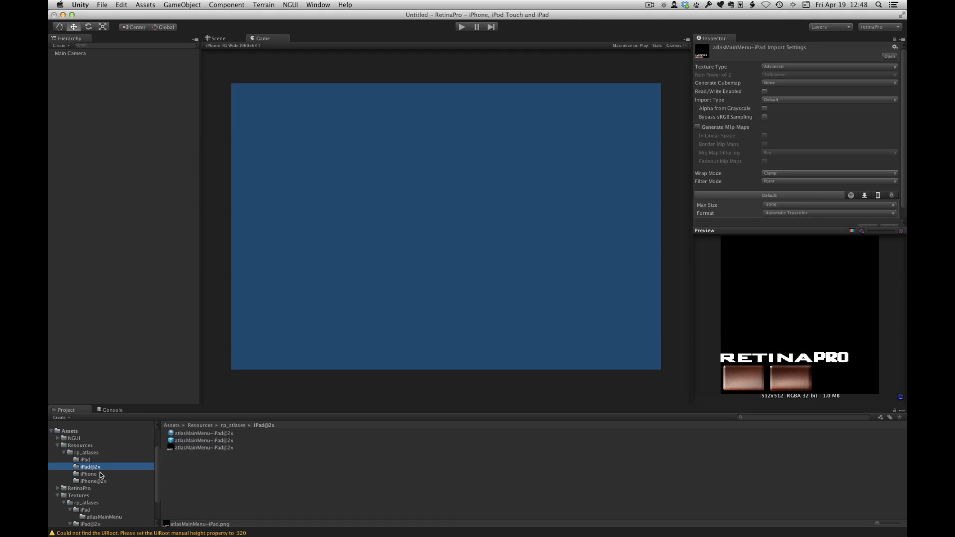
pyautogui.click(101, 475)
pyautogui.click(106, 482)
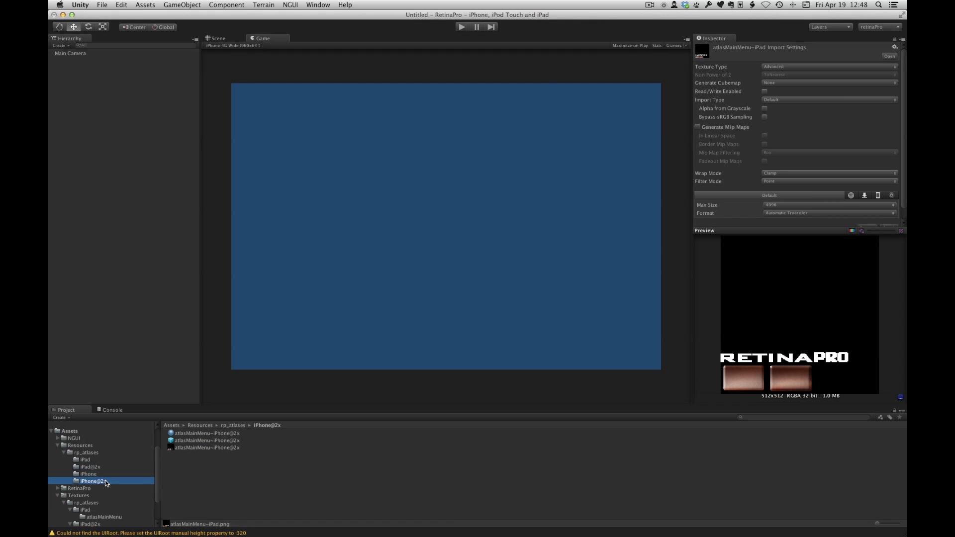
pyautogui.click(89, 454)
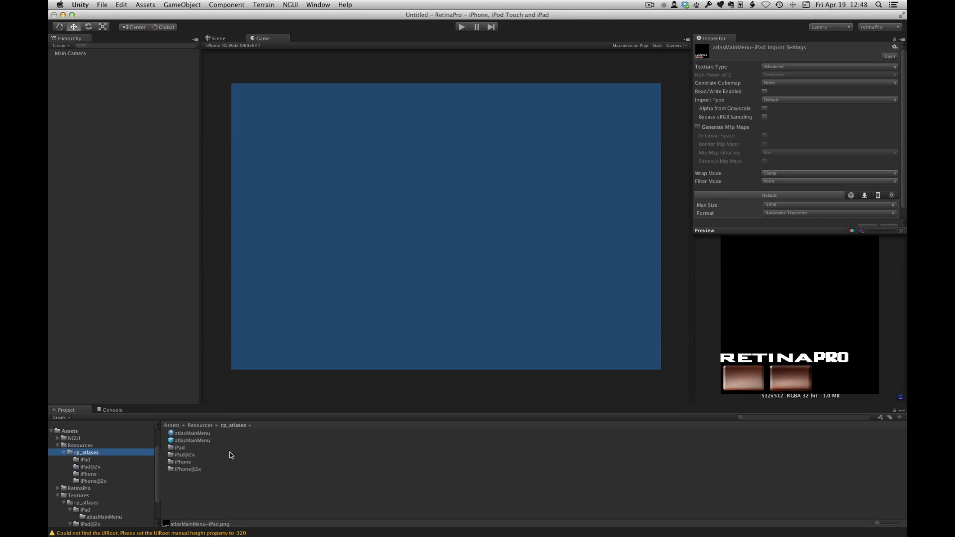
pyautogui.click(206, 442)
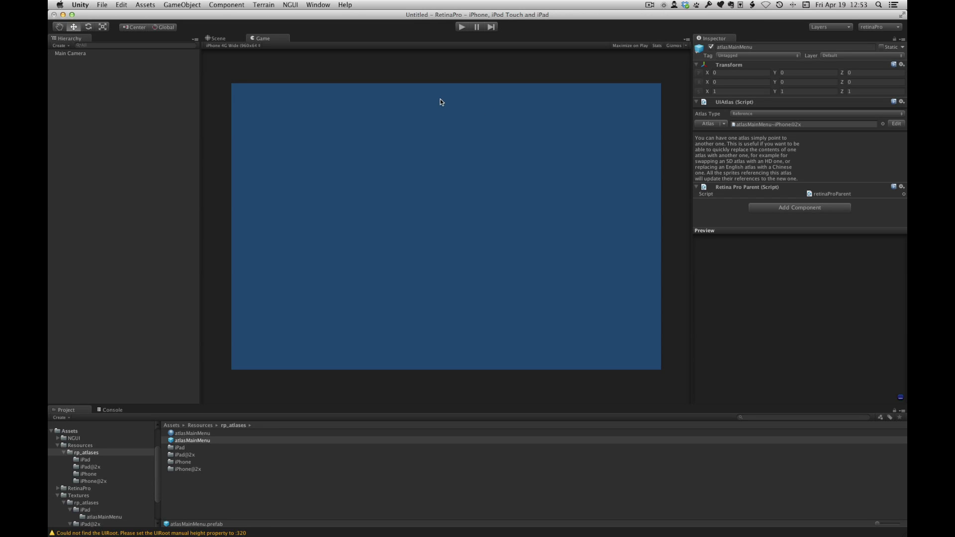
# Step: Create a new NGUI 2D UI hierarchy with the UI creation wizard, then close the wizard
pyautogui.click(291, 5)
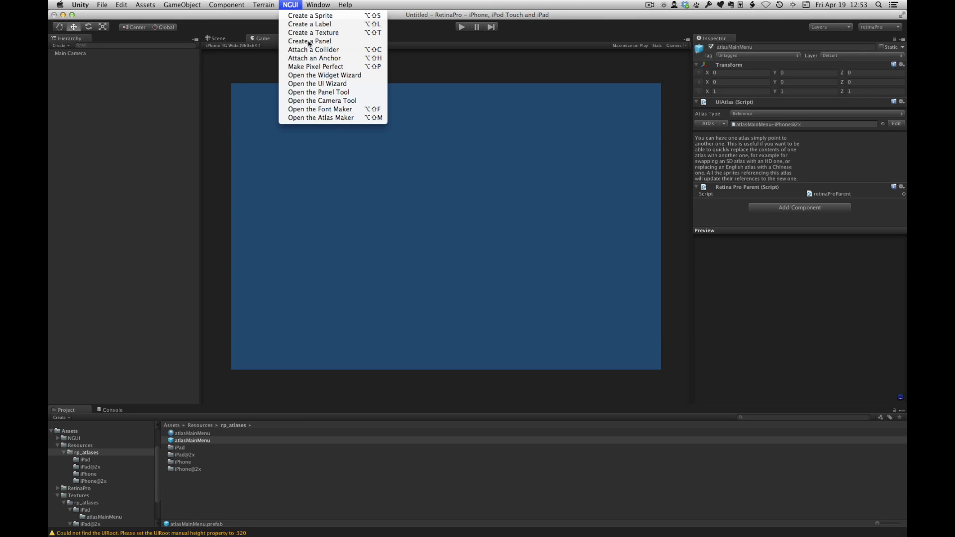
pyautogui.click(328, 85)
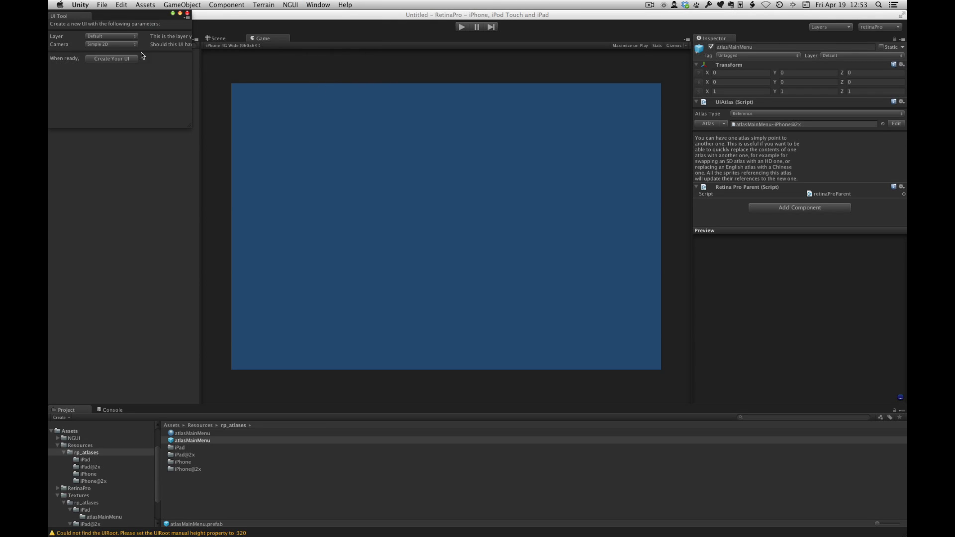
pyautogui.click(110, 58)
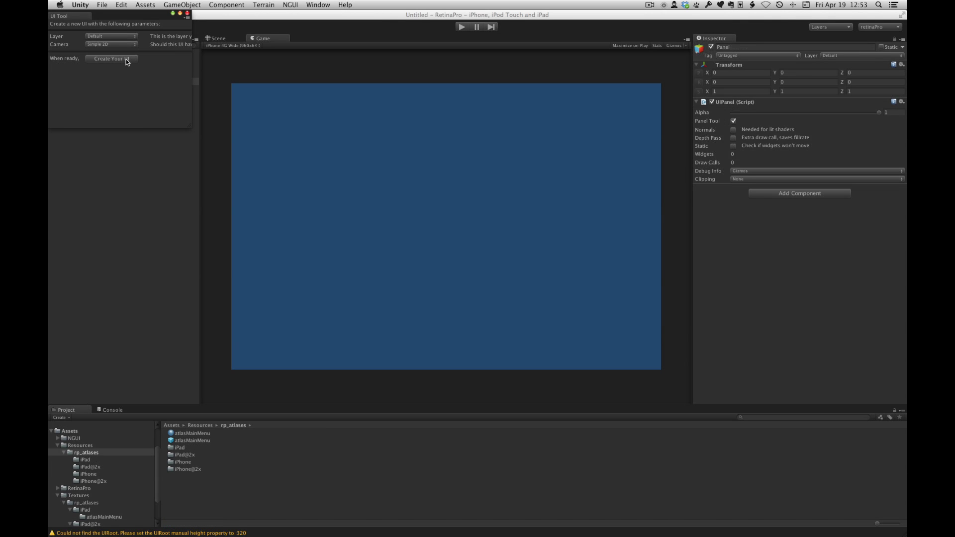
pyautogui.click(187, 14)
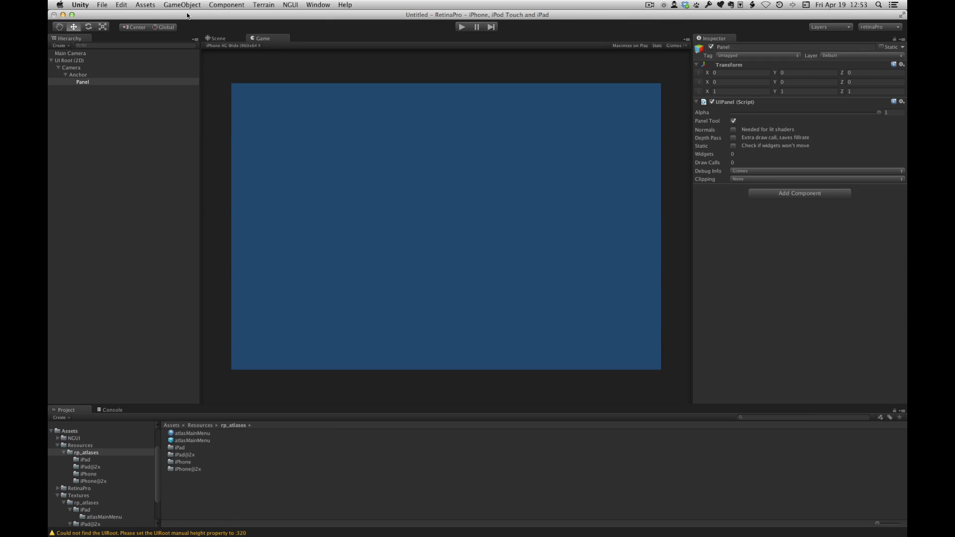
# Step: Select the Panel under UI Root (2D) as the parent and bring up the NGUI menu
pyautogui.click(71, 61)
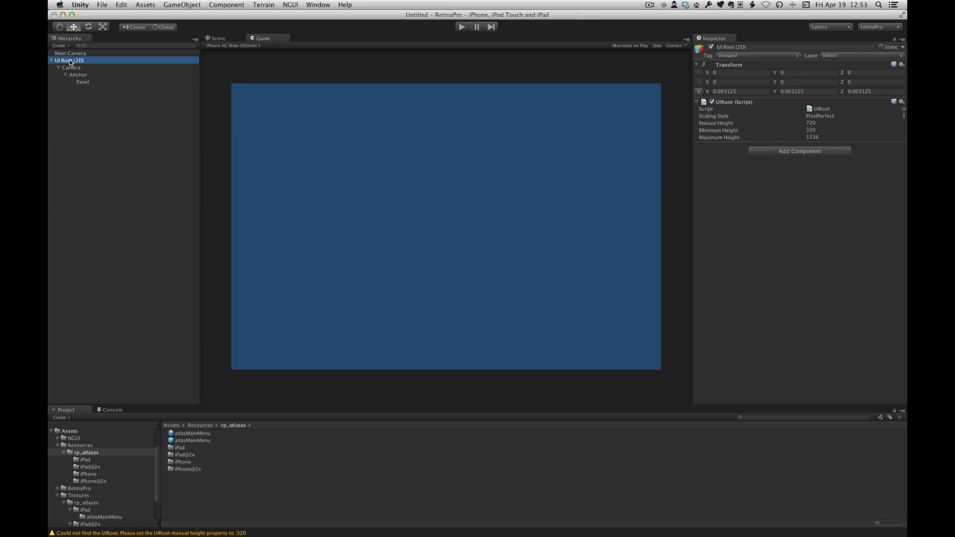
pyautogui.click(84, 82)
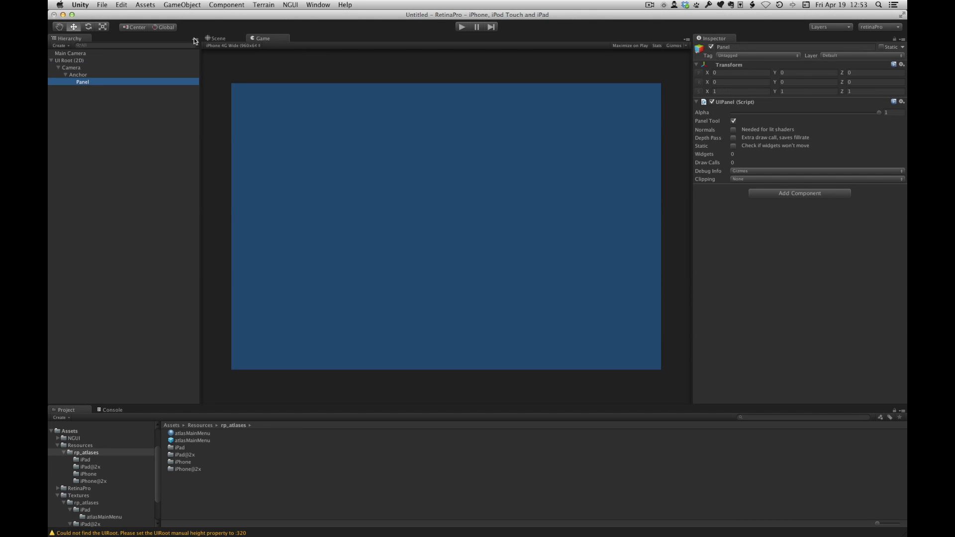
pyautogui.click(283, 4)
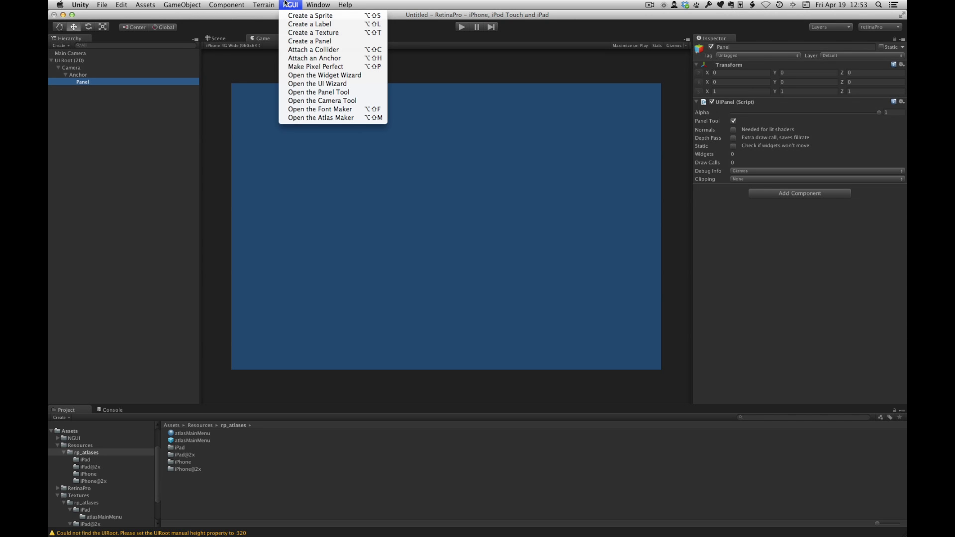
# Step: Open the Widget Wizard and set its atlas to atlasMainMenu
pyautogui.click(334, 76)
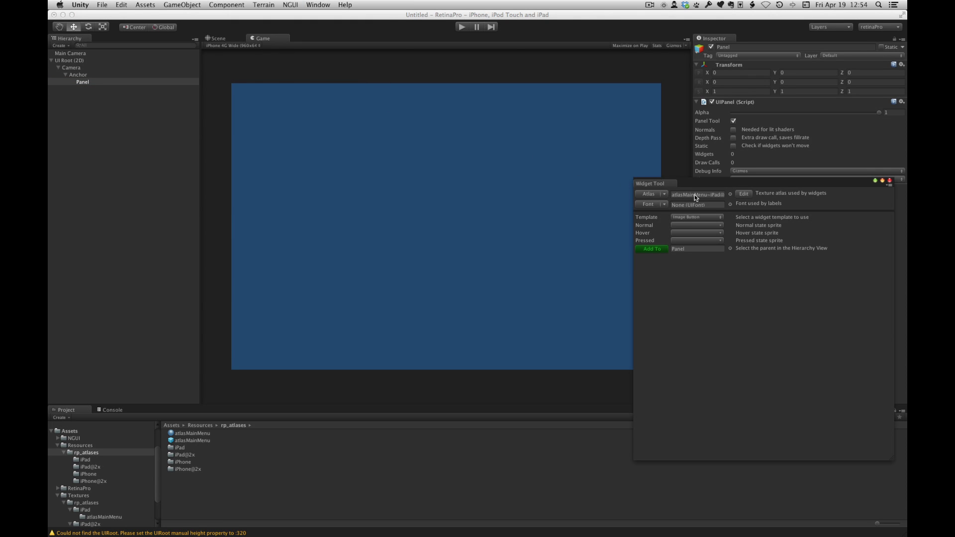
pyautogui.click(650, 195)
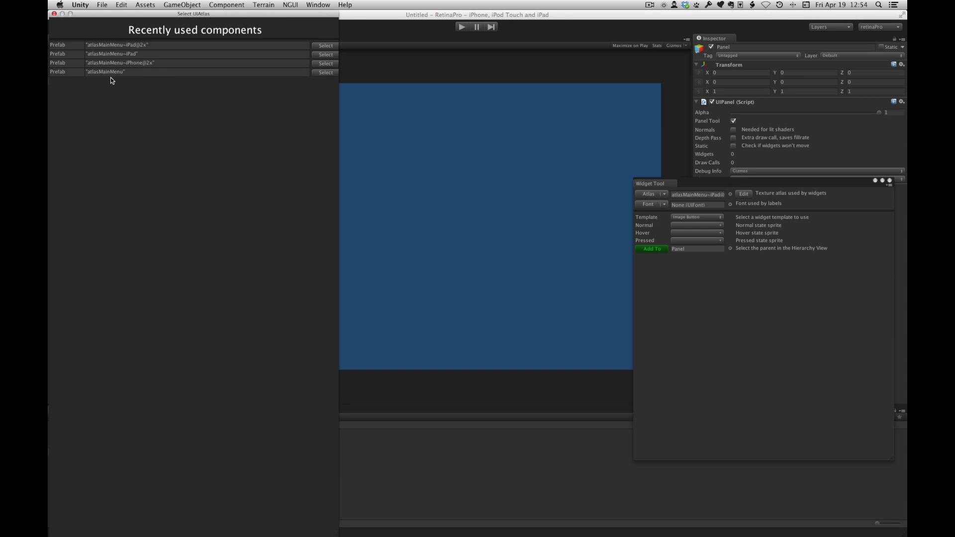
pyautogui.click(325, 73)
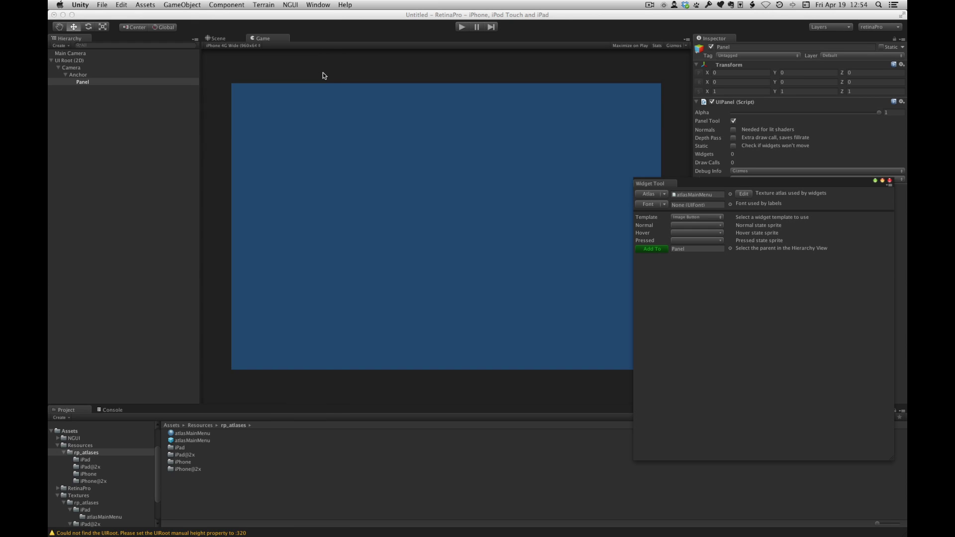
# Step: Use menuButtonNormal for normal and hover, menuButtonPressed for pressed, and add the Image Button
pyautogui.click(693, 226)
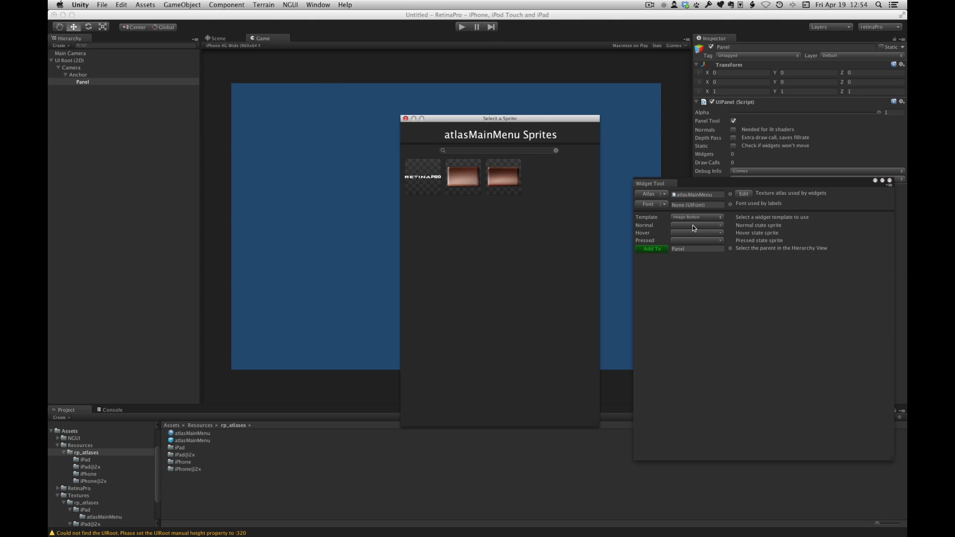
pyautogui.click(463, 182)
pyautogui.doubleClick(461, 179)
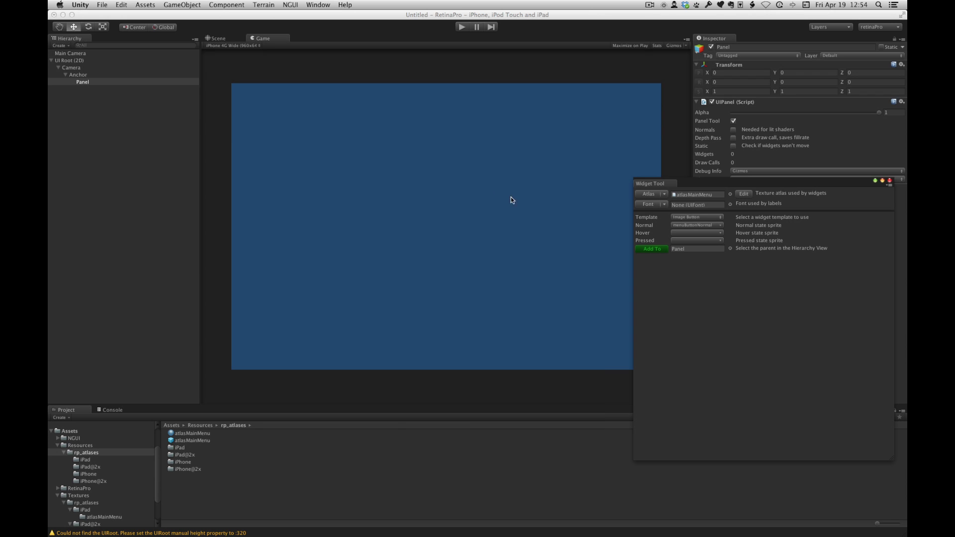
pyautogui.click(696, 233)
pyautogui.click(466, 182)
pyautogui.click(465, 183)
pyautogui.click(697, 241)
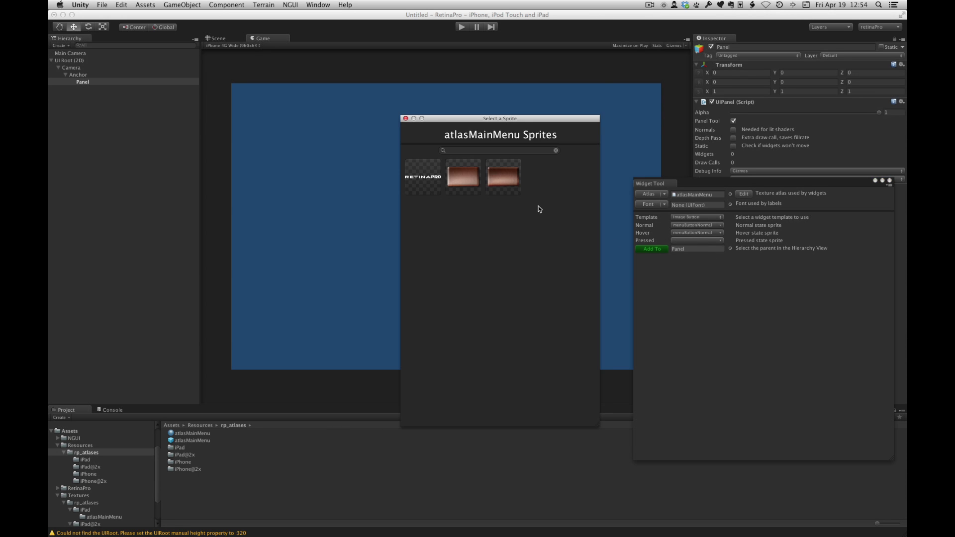
pyautogui.doubleClick(503, 179)
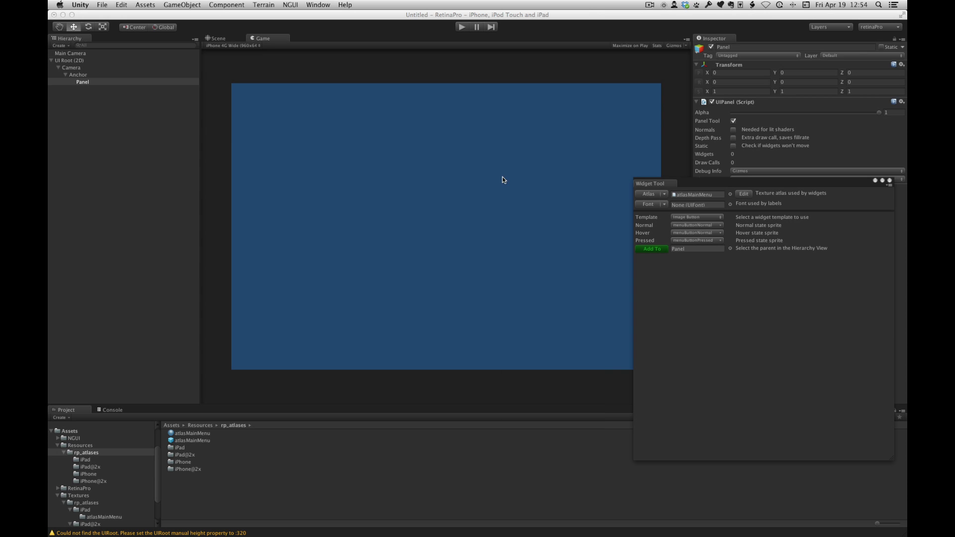
pyautogui.click(655, 249)
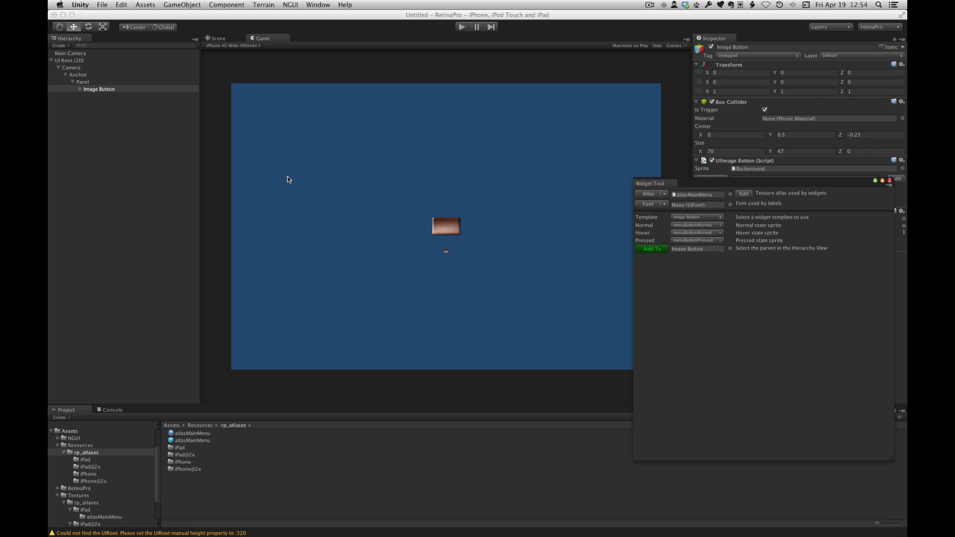
# Step: Close the Widget Tool and delete the Main Camera from the scene
pyautogui.click(890, 181)
pyautogui.click(86, 54)
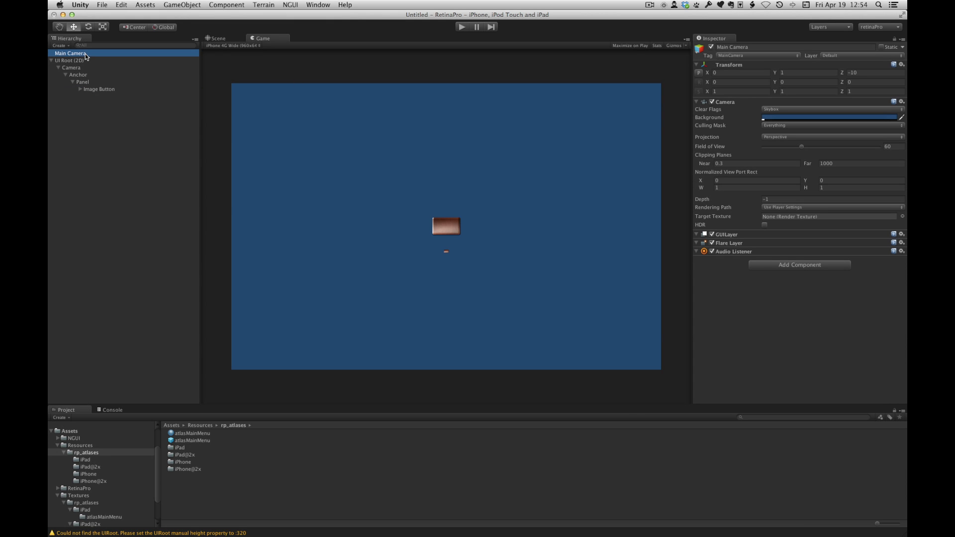
pyautogui.rightClick(85, 55)
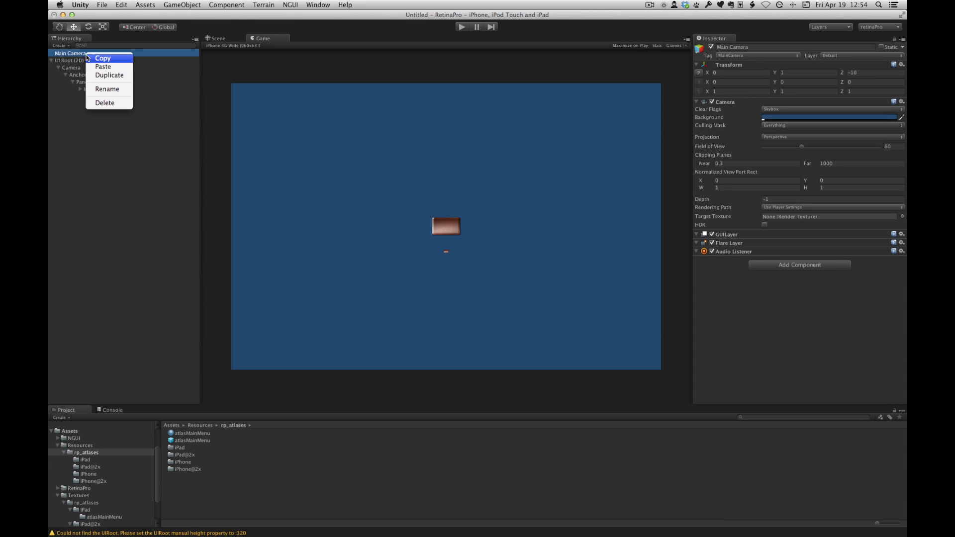
pyautogui.click(106, 103)
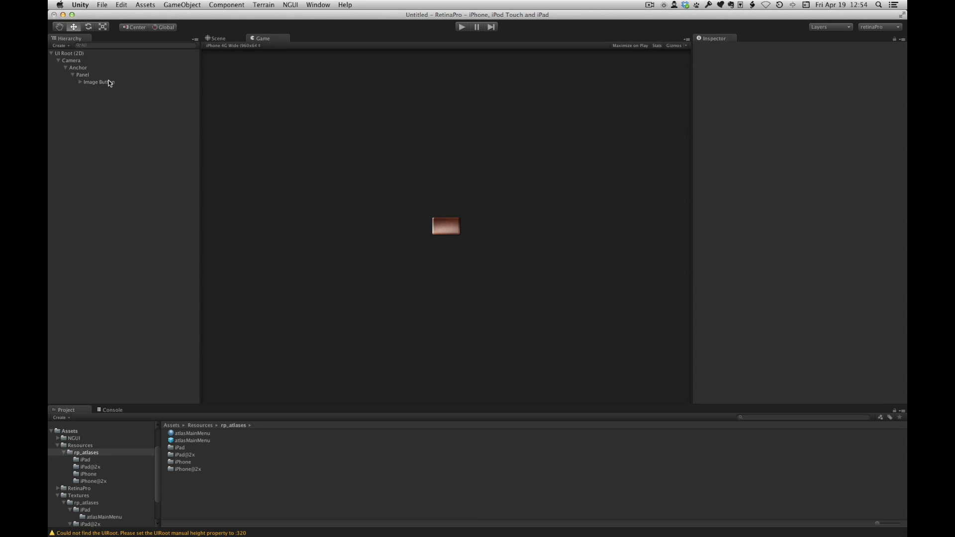
# Step: Select the Image Button and run a quick play test, then stop it
pyautogui.click(99, 82)
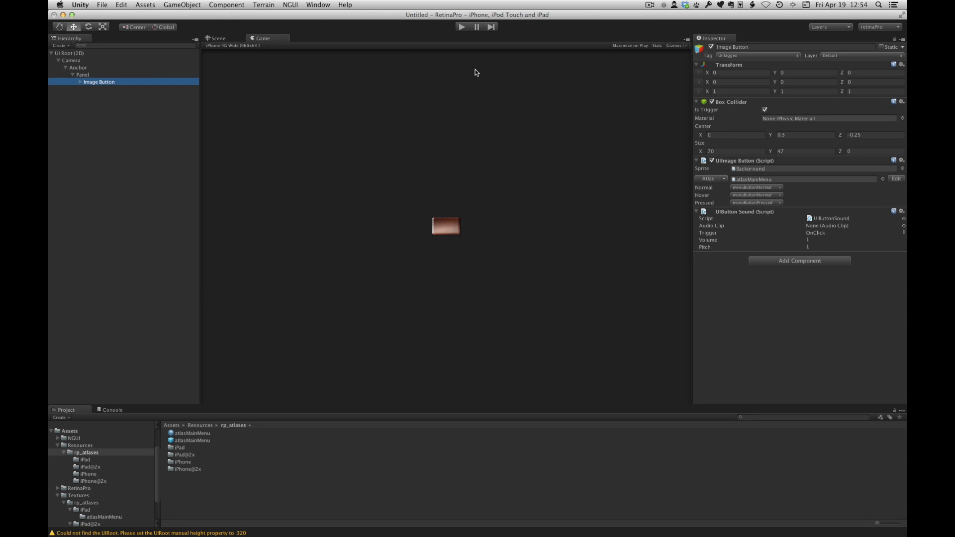
pyautogui.click(463, 28)
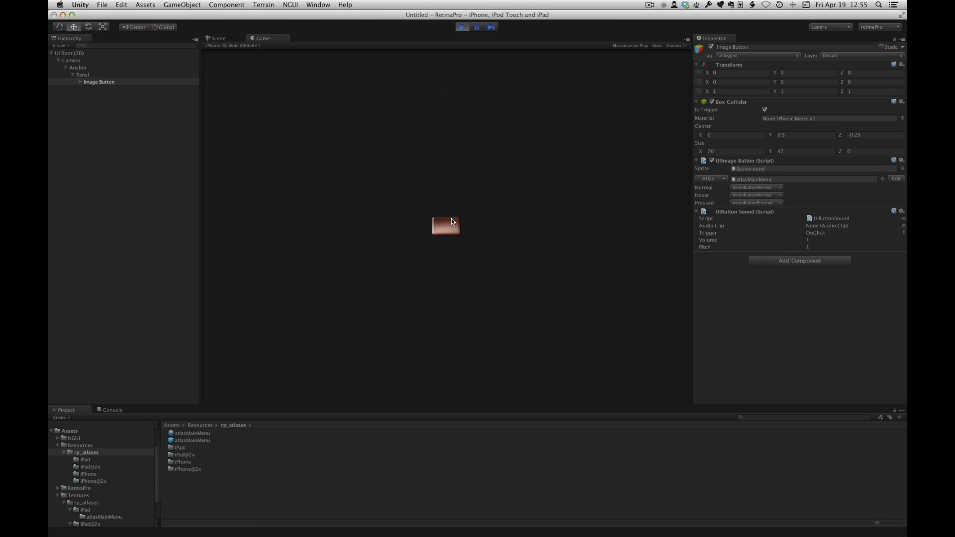
pyautogui.click(463, 26)
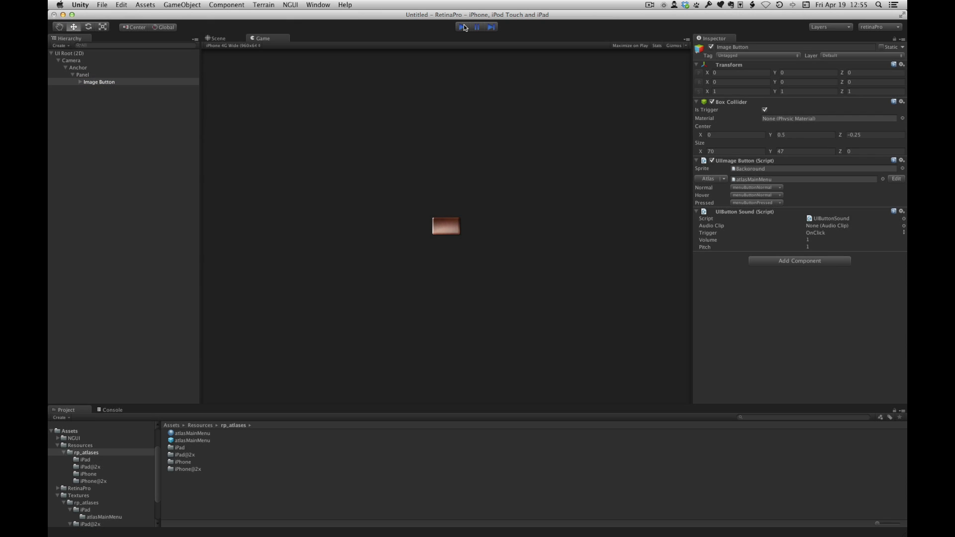
# Step: Expand Image Button and set the Game view resolution to iPhone Wide (480x320)
pyautogui.click(79, 82)
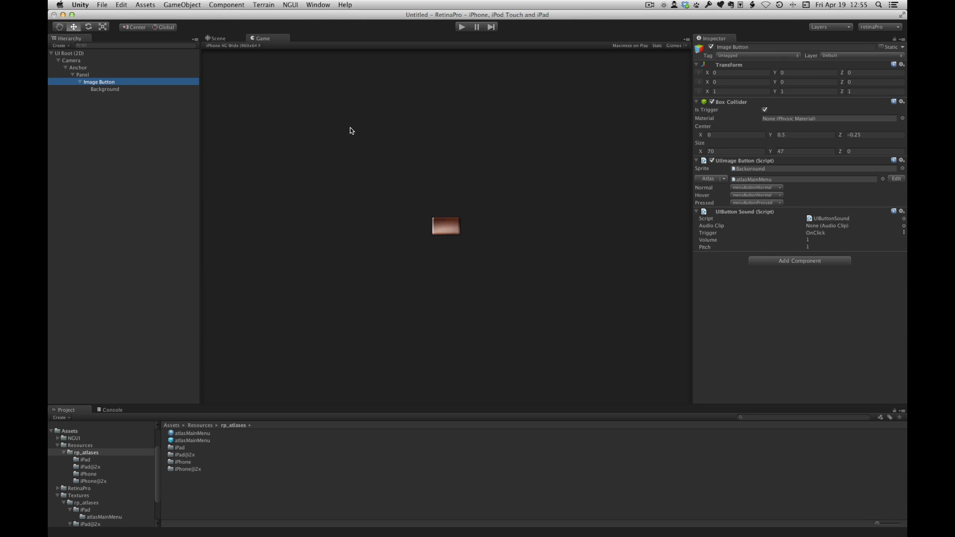
pyautogui.click(253, 46)
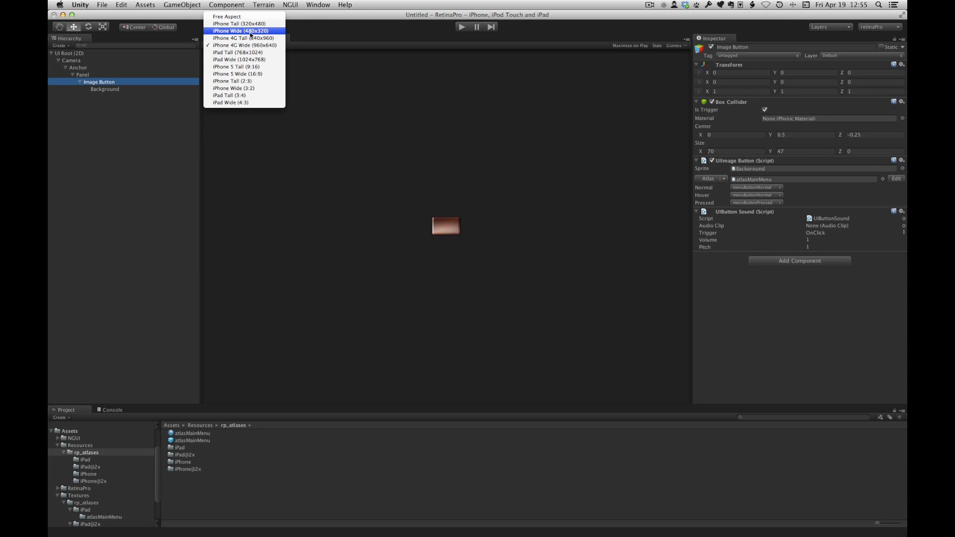
pyautogui.click(250, 32)
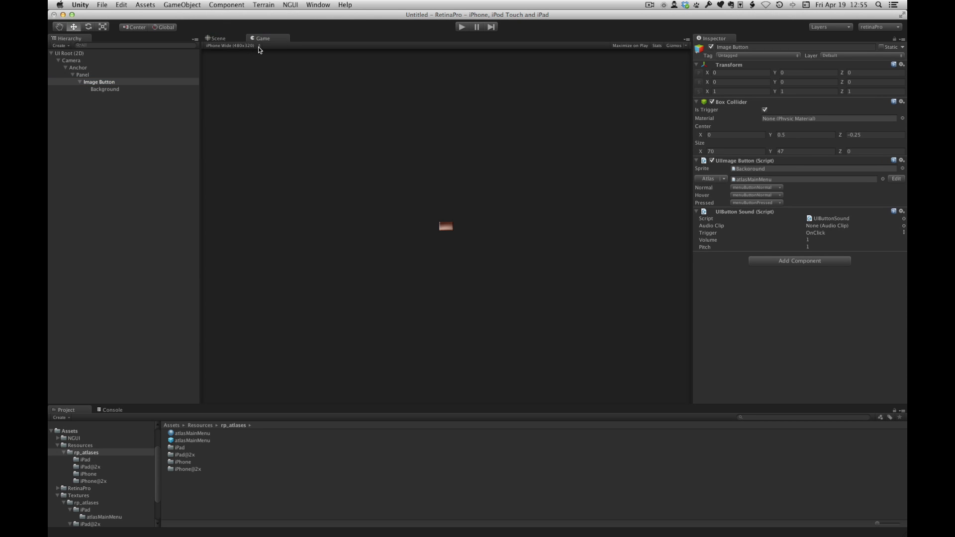
# Step: Select the button's Background sprite and inspect its atlasMainMenu reference atlas
pyautogui.click(110, 89)
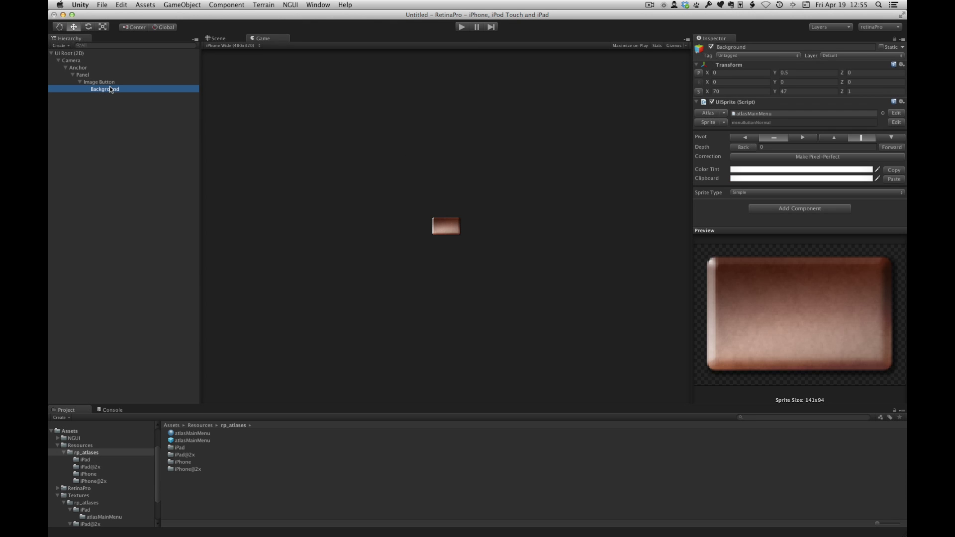
pyautogui.click(762, 114)
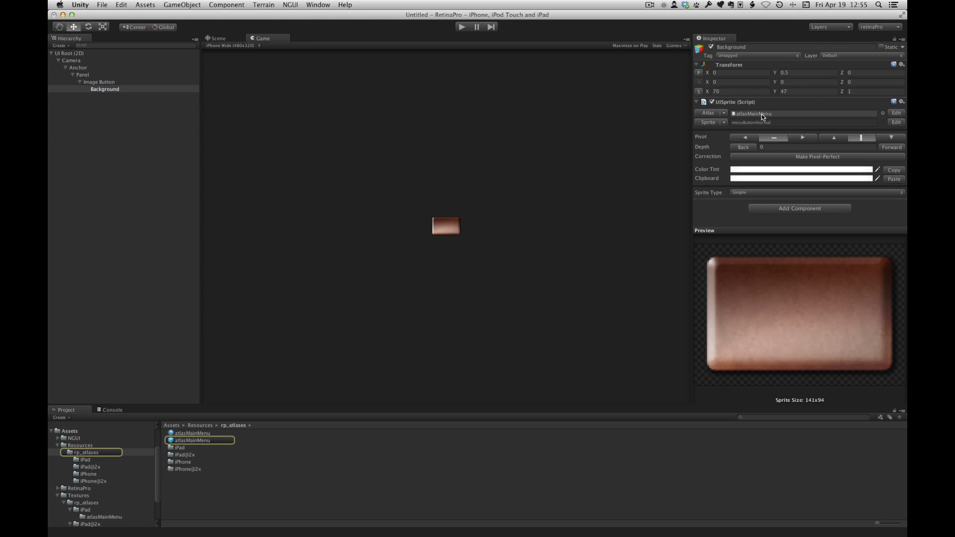
pyautogui.click(201, 439)
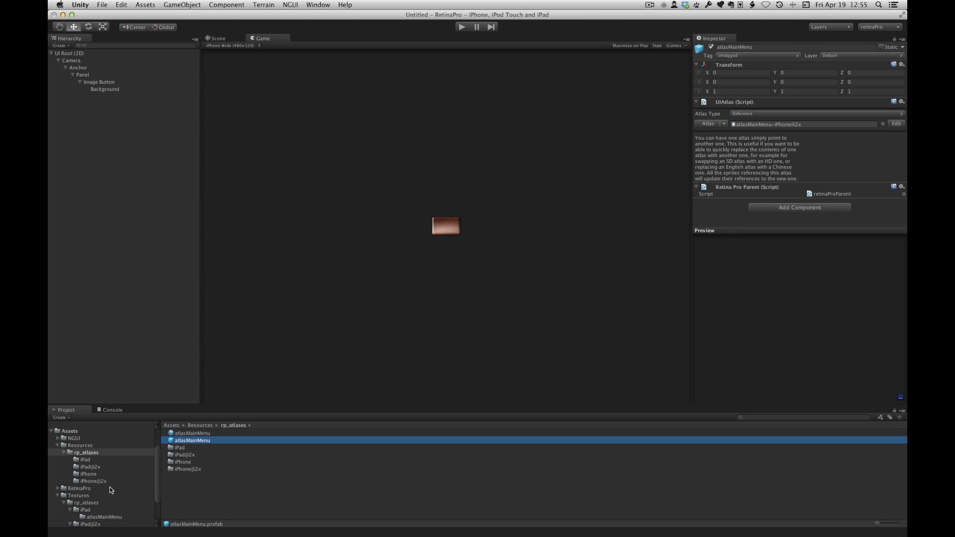
pyautogui.scroll(-2, 109, 487)
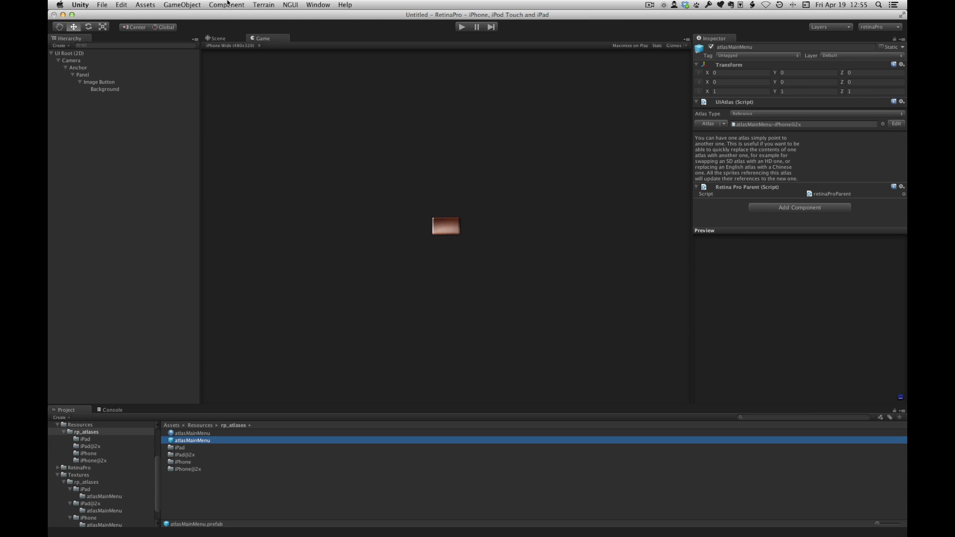
# Step: Create an empty GameObject and attach the retinaProAtlasController script from the RetinaPro folder
pyautogui.click(183, 4)
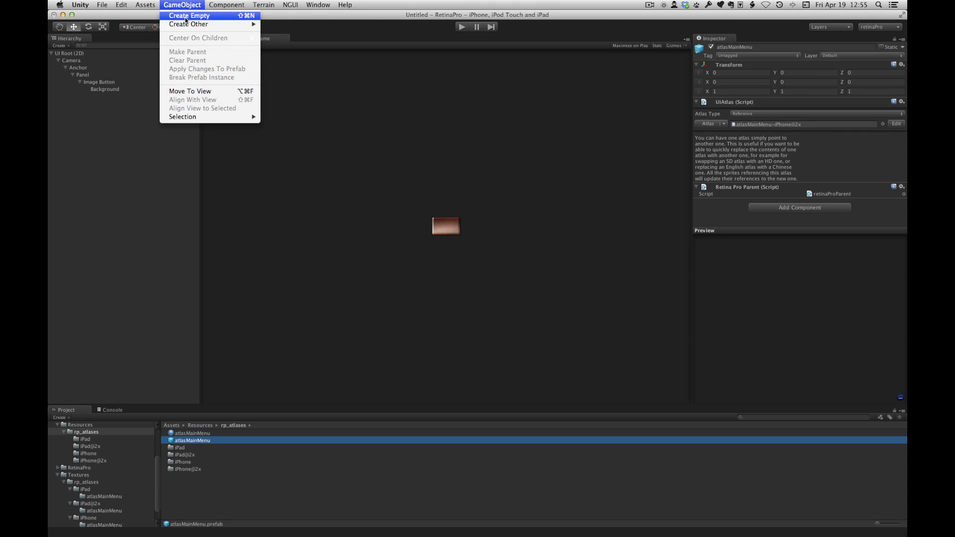
pyautogui.click(186, 17)
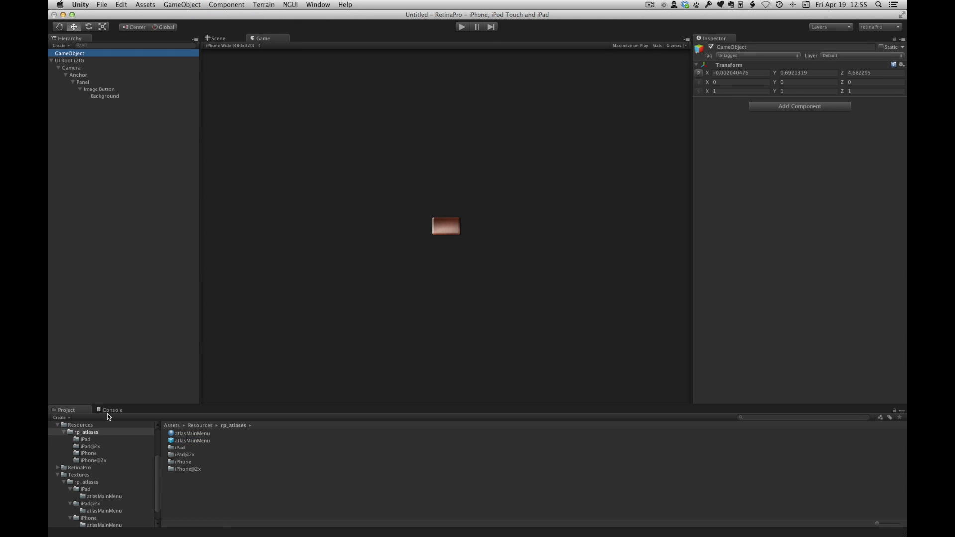
pyautogui.click(69, 469)
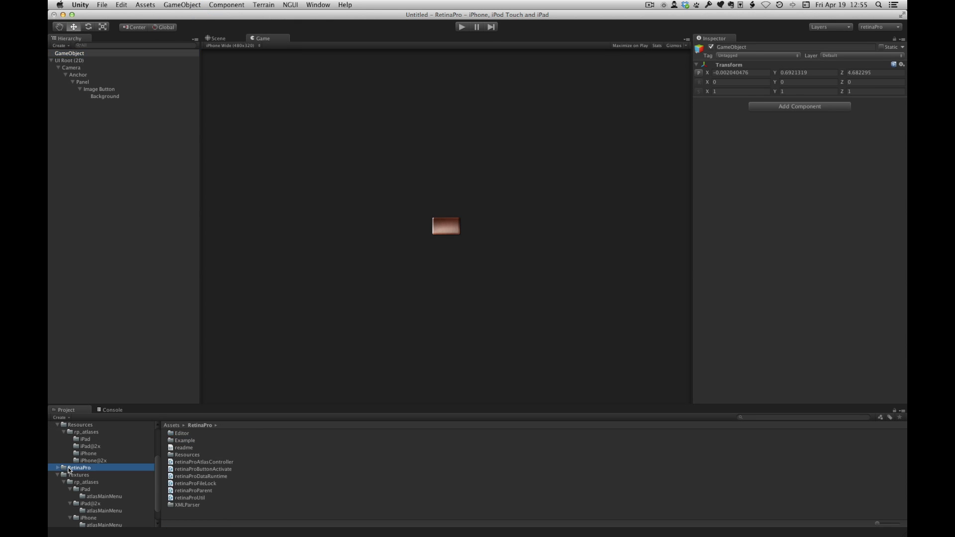
pyautogui.click(218, 463)
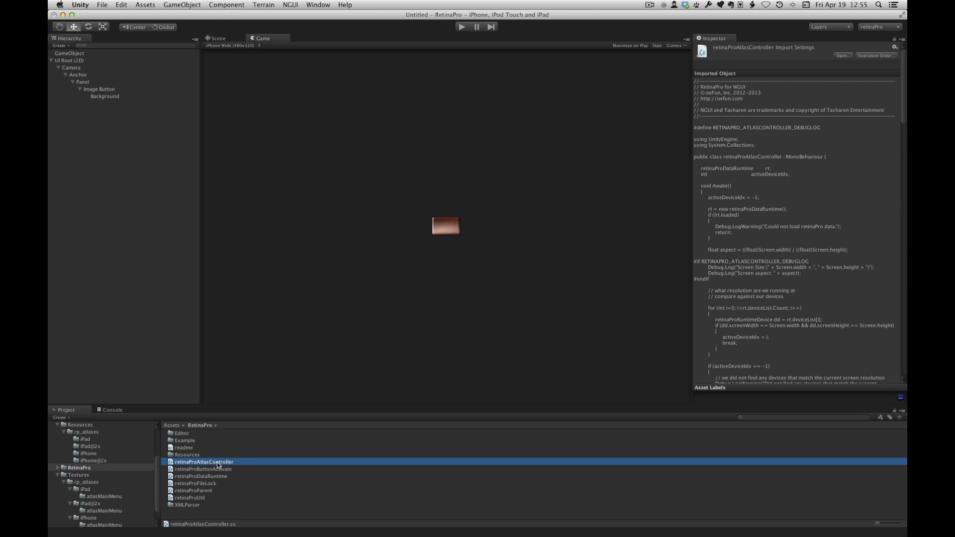
pyautogui.moveTo(219, 465); pyautogui.dragTo(80, 53)
pyautogui.click(76, 52)
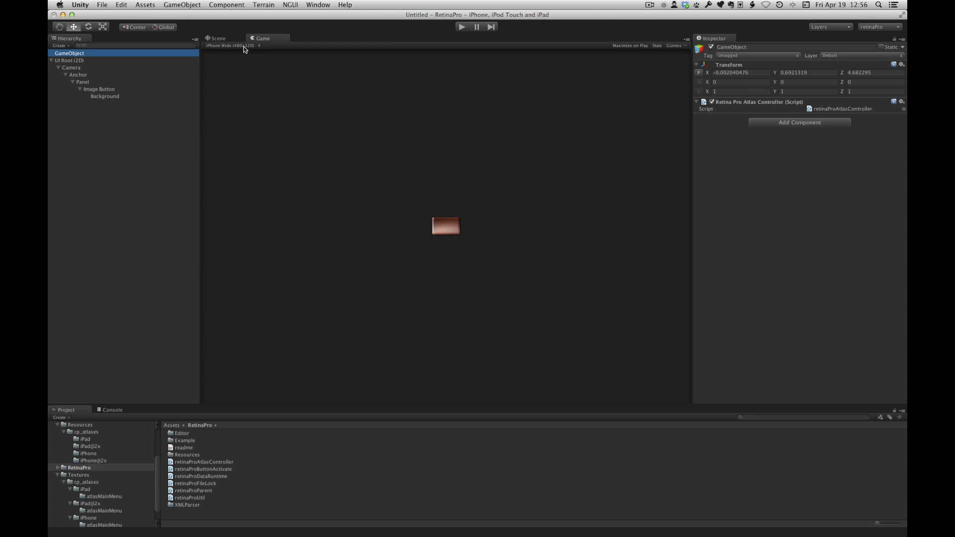
# Step: Play the scene and inspect the Image Button's atlasMainMenu reference, now pointing to atlasMainMenu~iPhone@2x
pyautogui.click(461, 28)
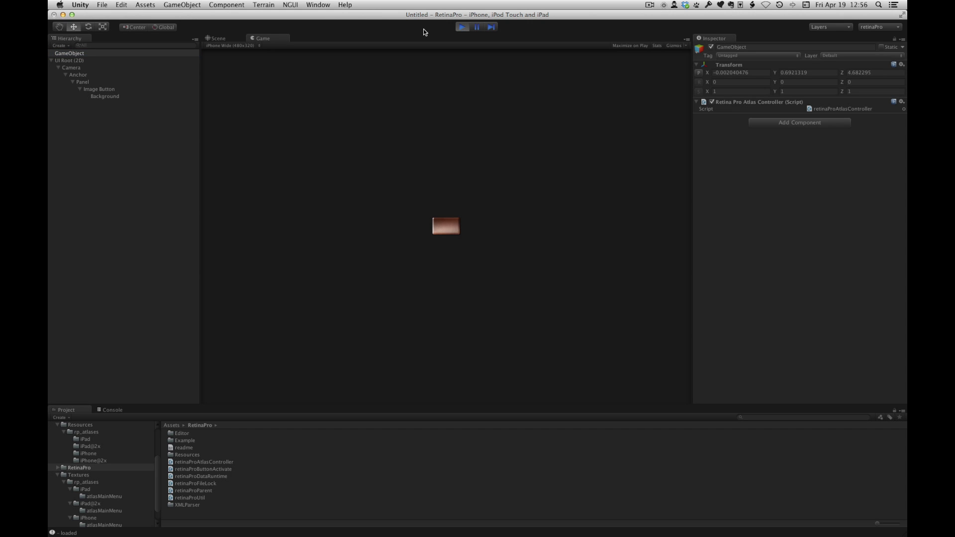
pyautogui.click(103, 90)
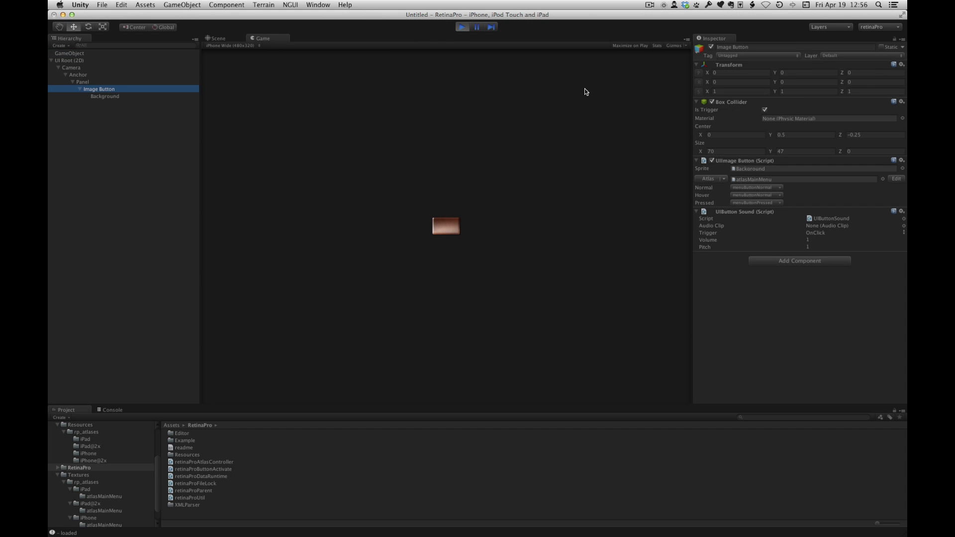
pyautogui.click(751, 179)
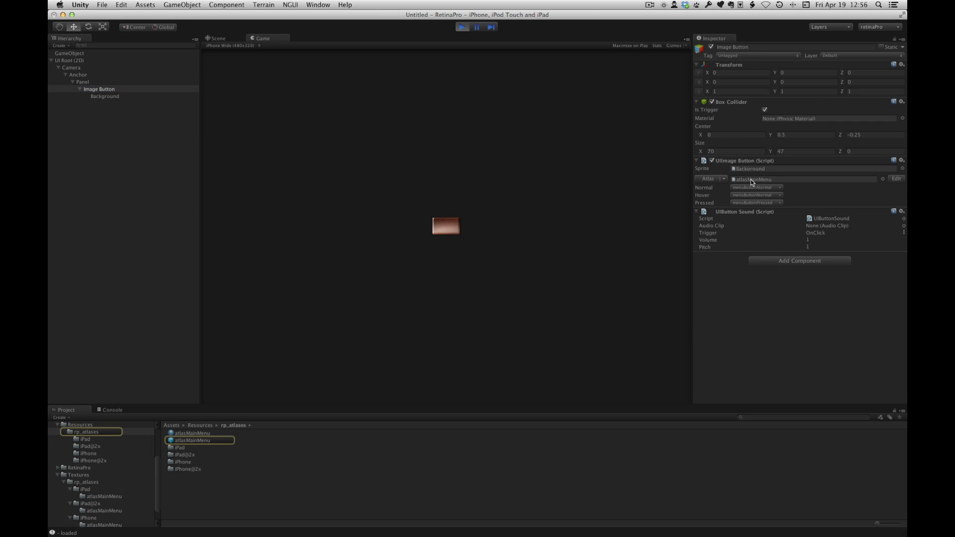
pyautogui.click(208, 442)
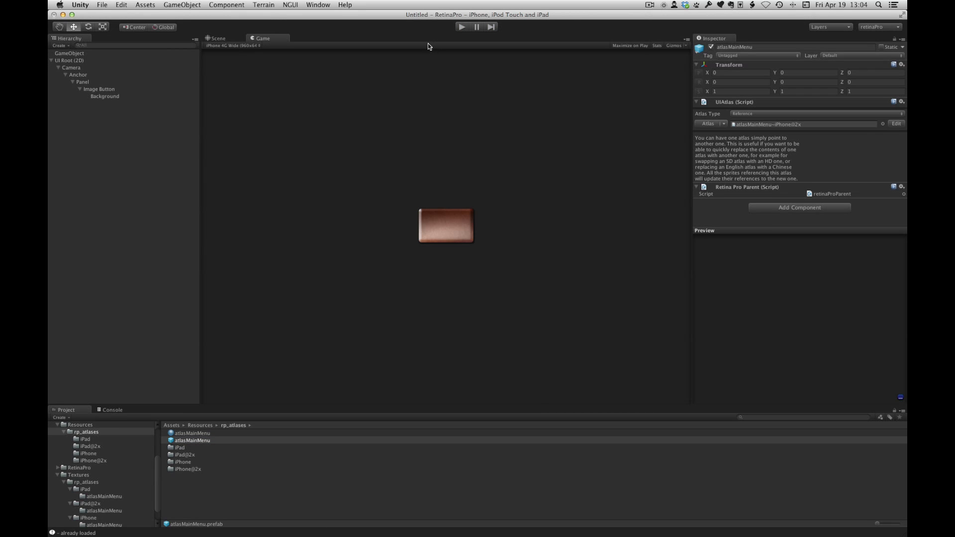
# Step: Add a Sprite widget using atlasMainMenu's logo sprite under Panel, then close the Widget Tool
pyautogui.click(290, 4)
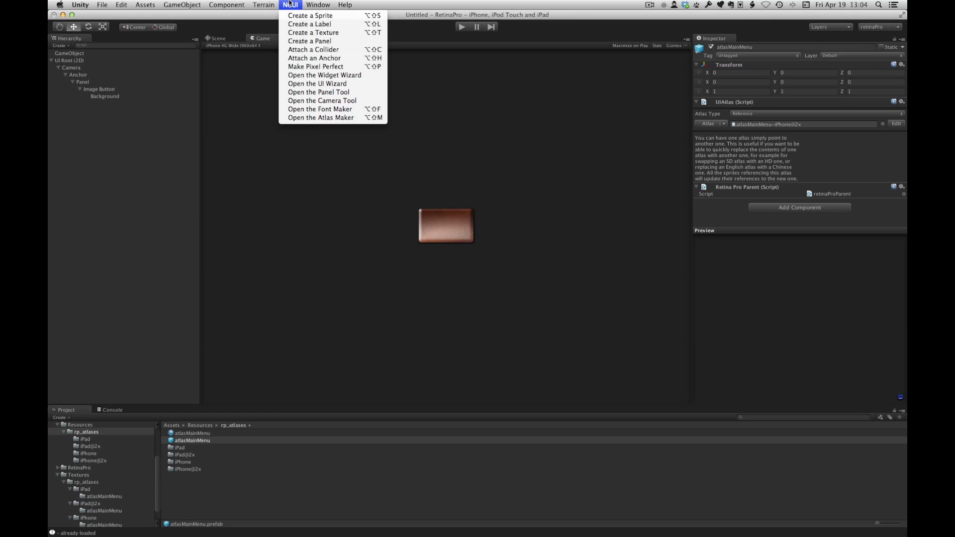
pyautogui.click(326, 76)
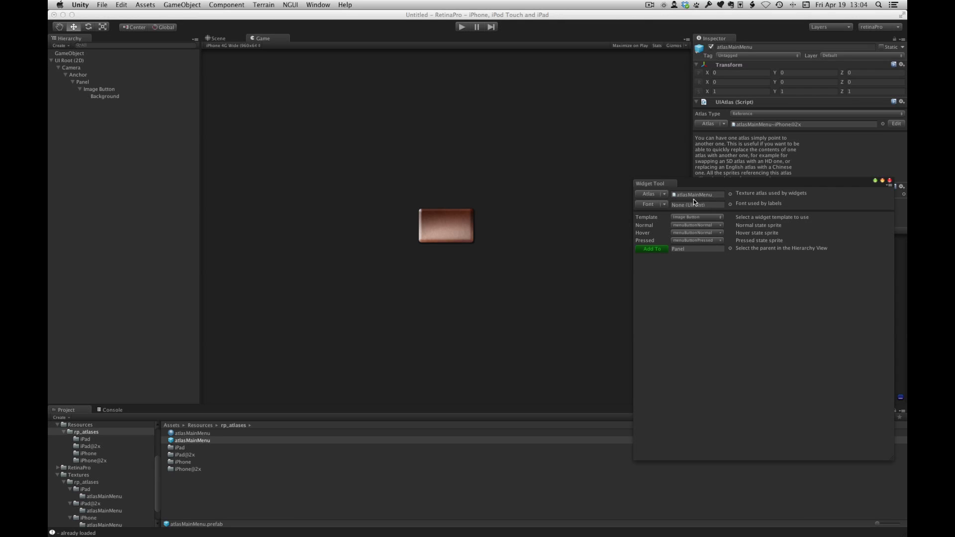
pyautogui.click(693, 217)
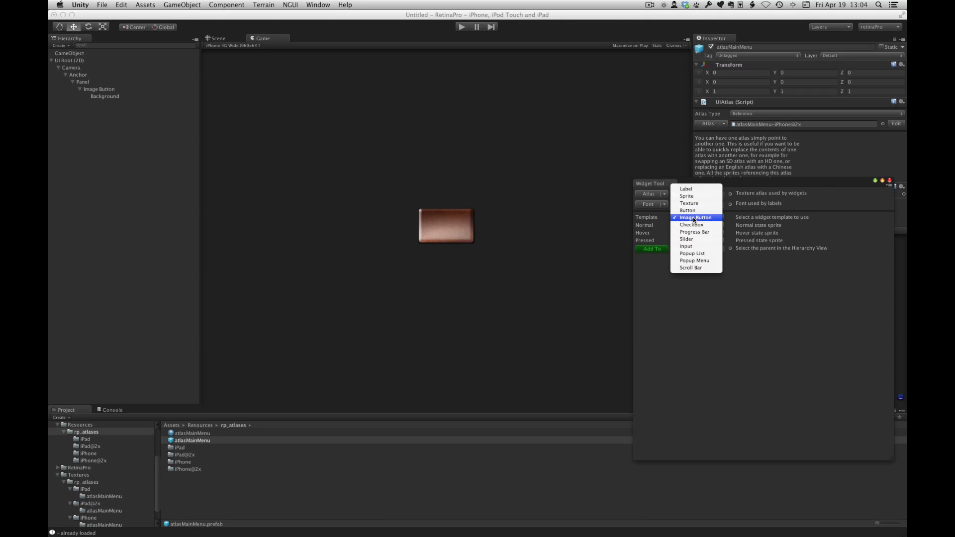
pyautogui.click(690, 197)
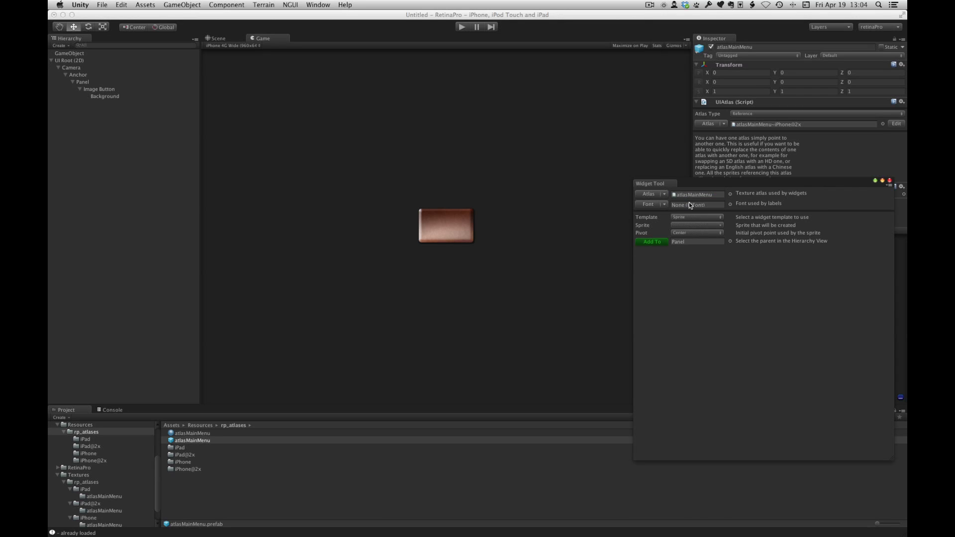
pyautogui.click(688, 225)
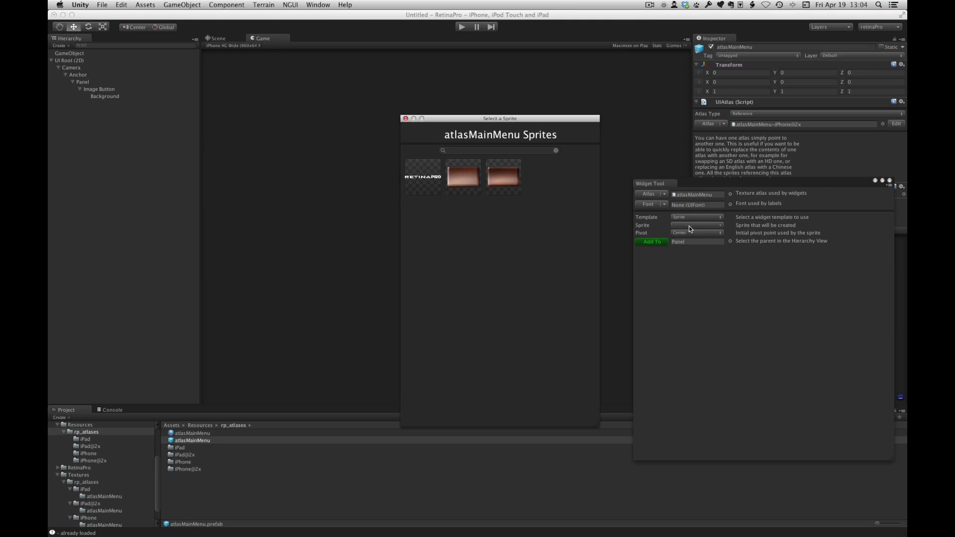
pyautogui.doubleClick(418, 175)
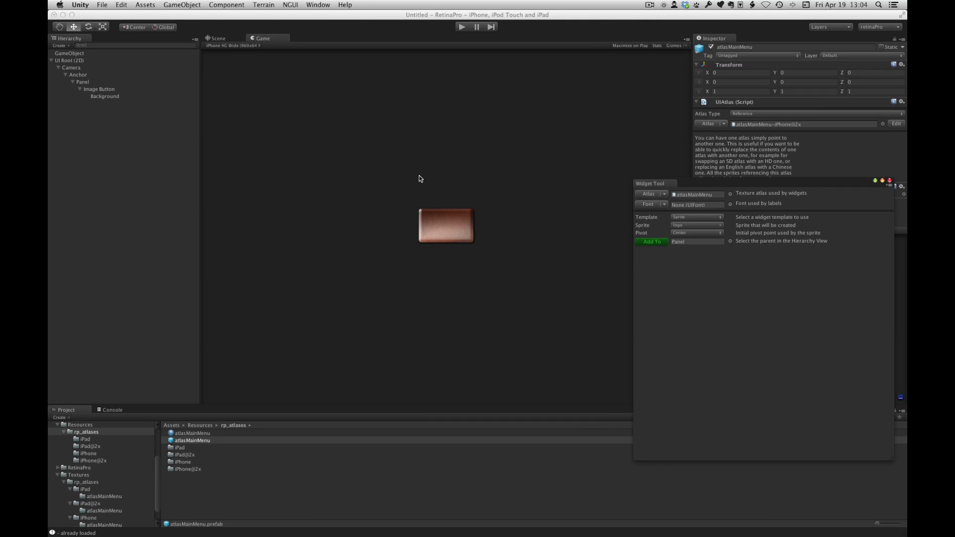
pyautogui.click(649, 243)
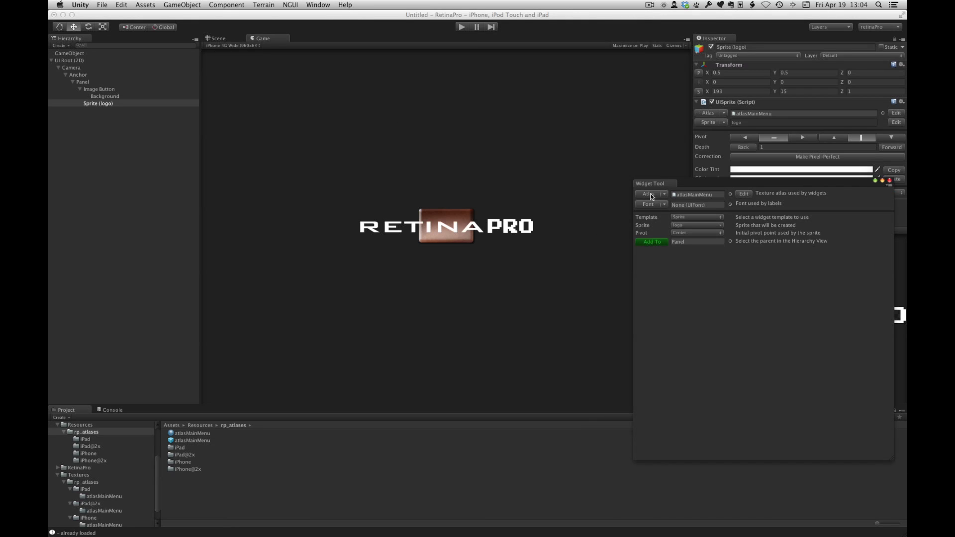
pyautogui.click(890, 180)
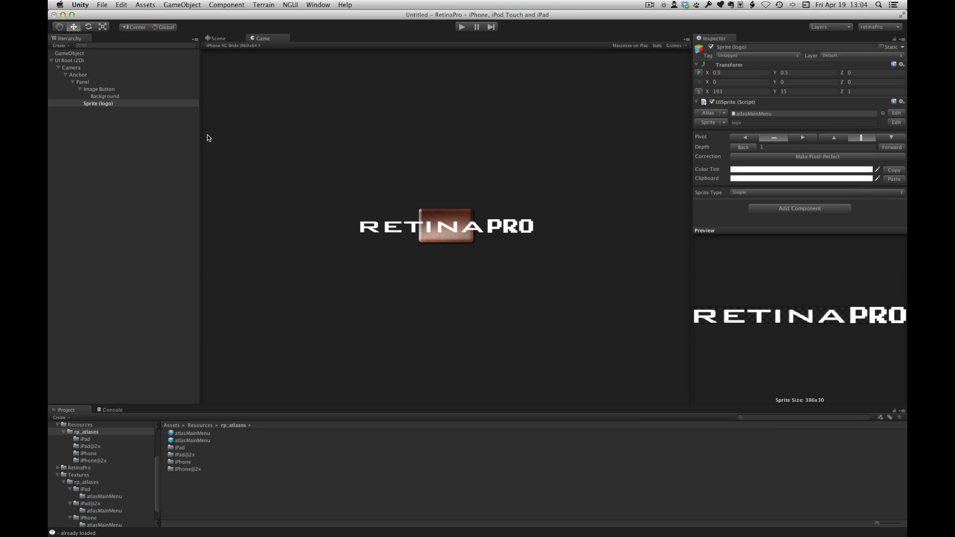
# Step: Add a UIAnchor component to the logo and set its relative offset Y to 0.3
pyautogui.click(786, 209)
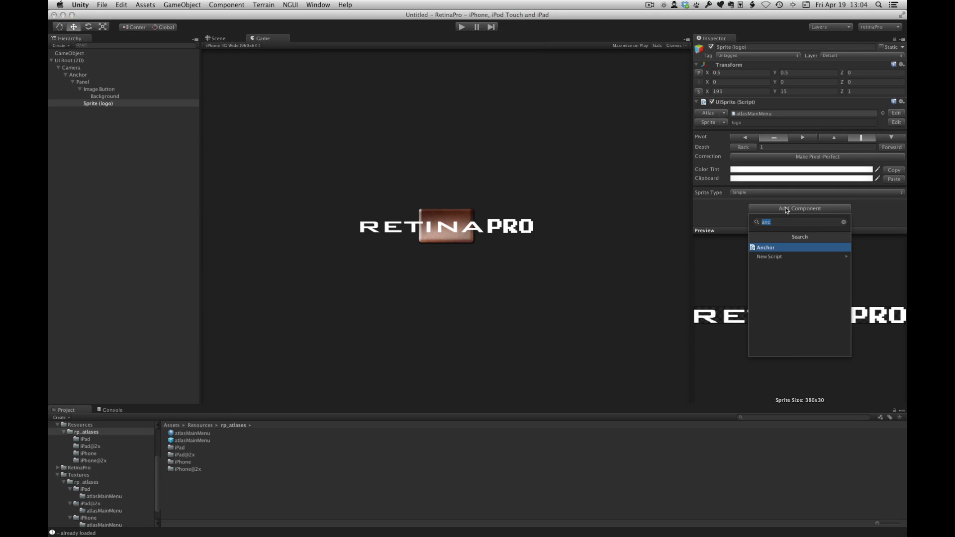
pyautogui.press('Return')
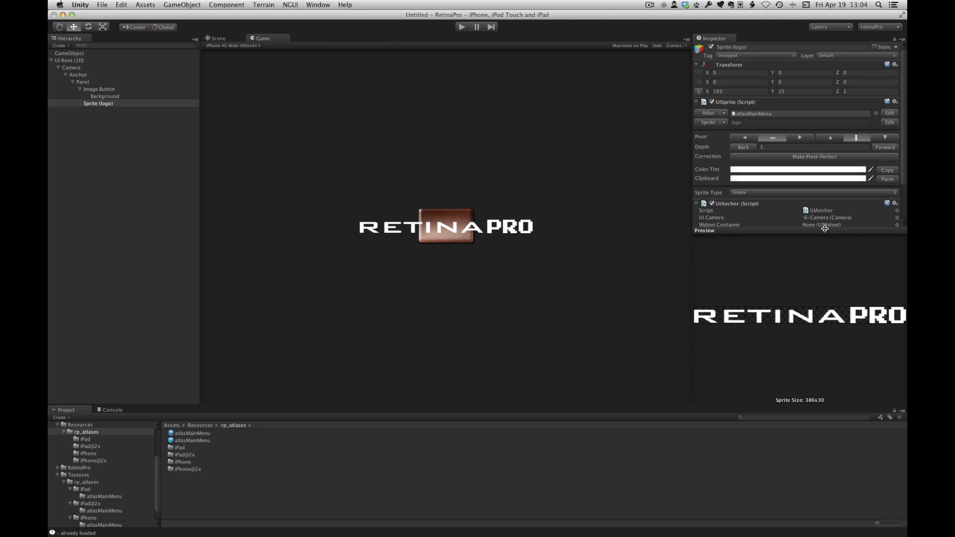
pyautogui.moveTo(825, 229); pyautogui.dragTo(827, 275)
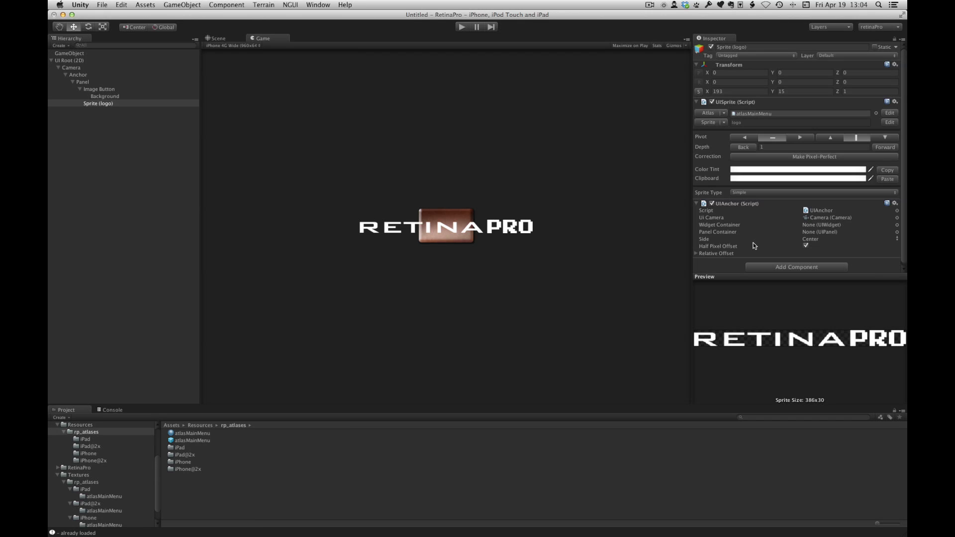
pyautogui.click(696, 253)
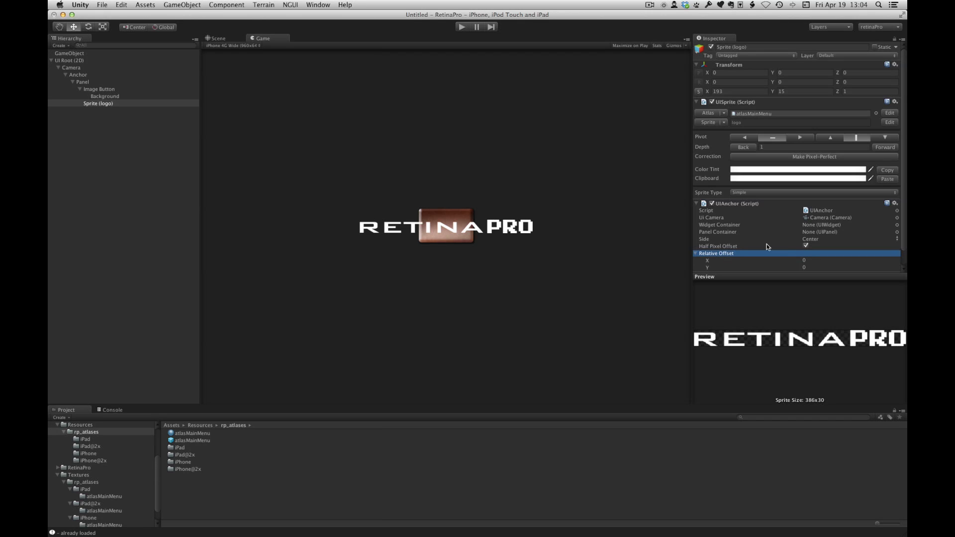
pyautogui.click(815, 268)
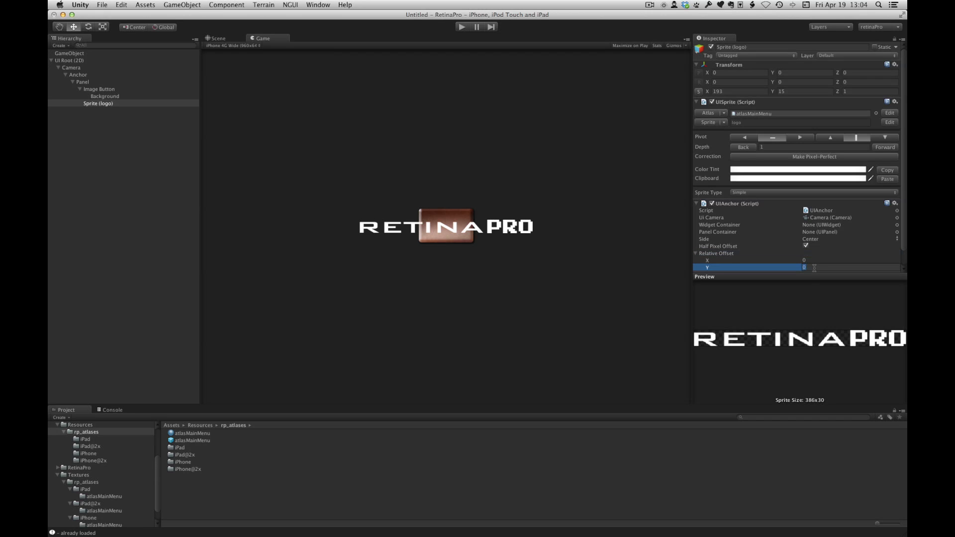
pyautogui.write('.1')
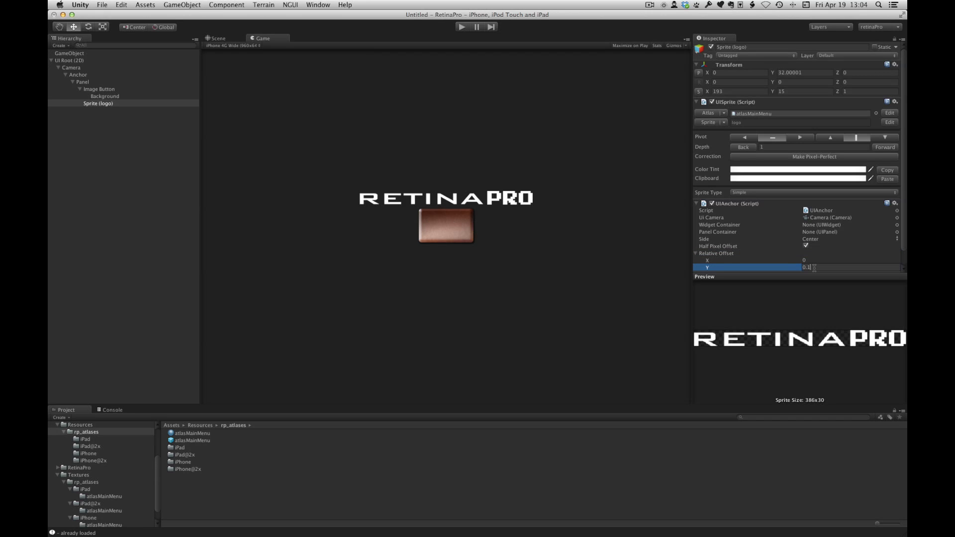
pyautogui.press('BackSpace')
pyautogui.write('3')
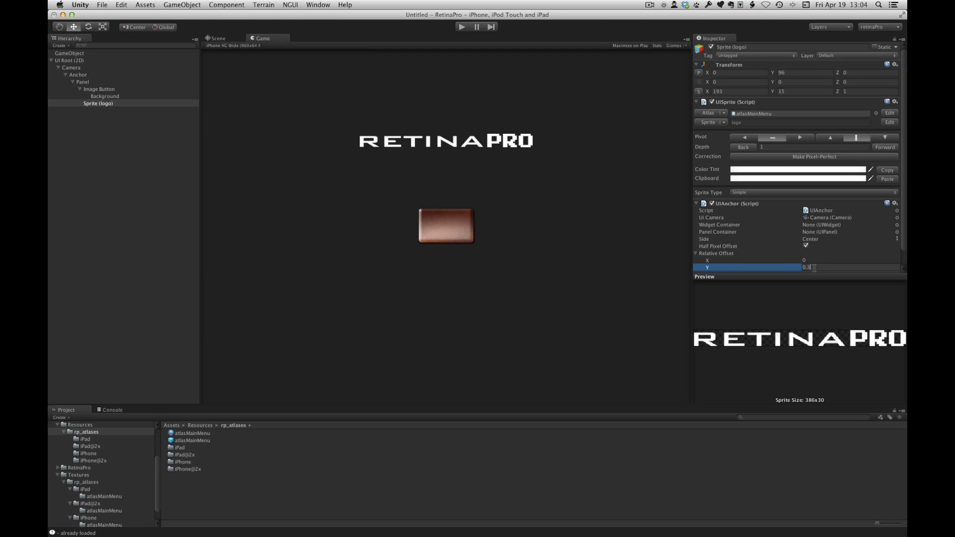
pyautogui.press('Return')
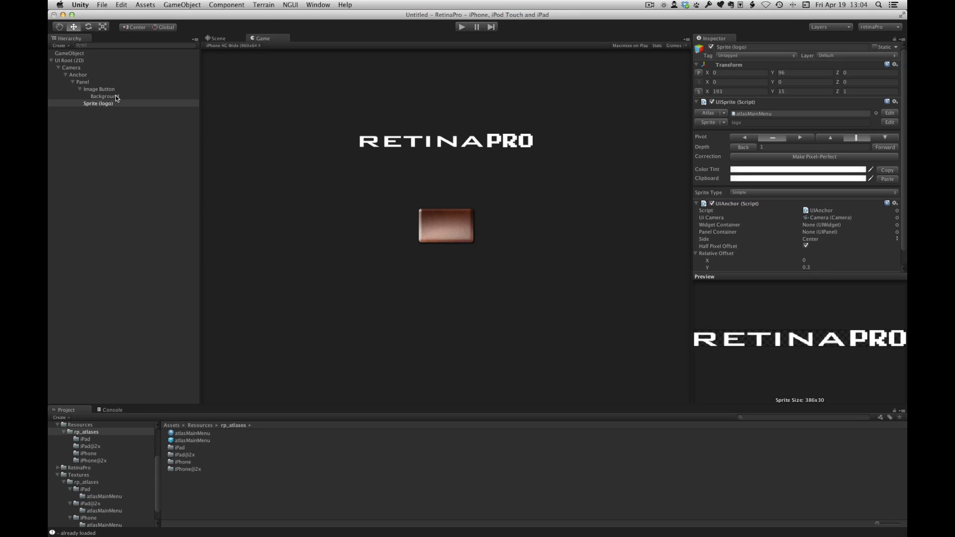
# Step: Set the Game view to iPhone Wide (480x320), play the scene, and check the reference atlas
pyautogui.click(145, 96)
pyautogui.click(244, 45)
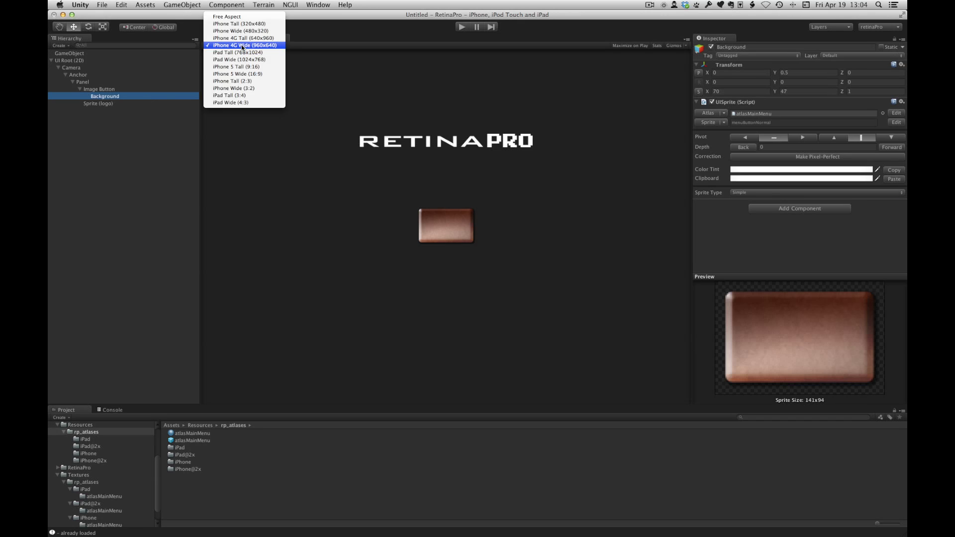
pyautogui.click(264, 33)
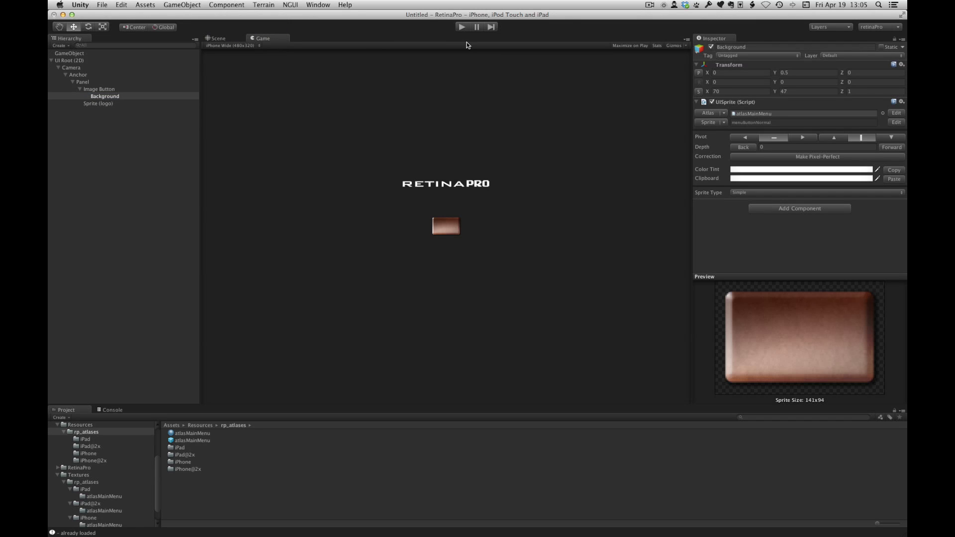
pyautogui.click(460, 27)
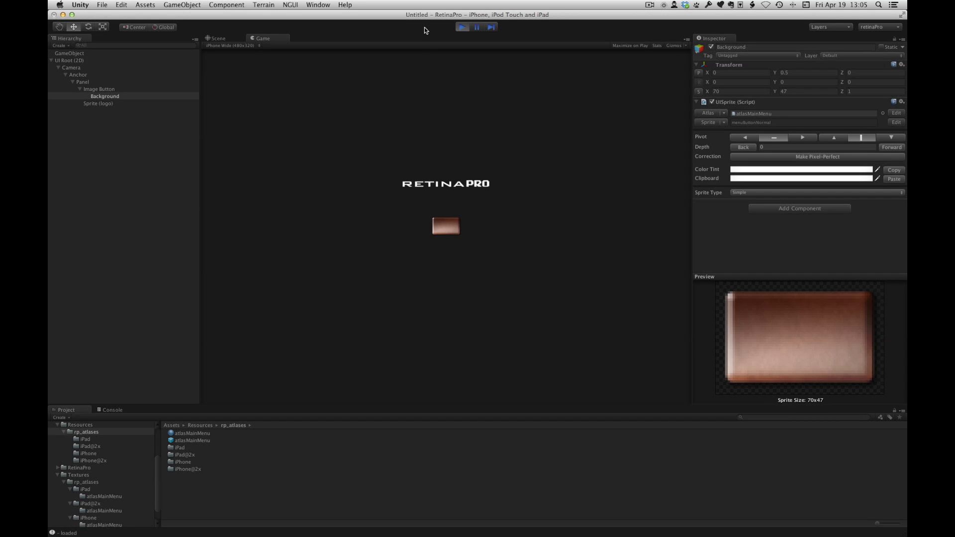
pyautogui.click(204, 442)
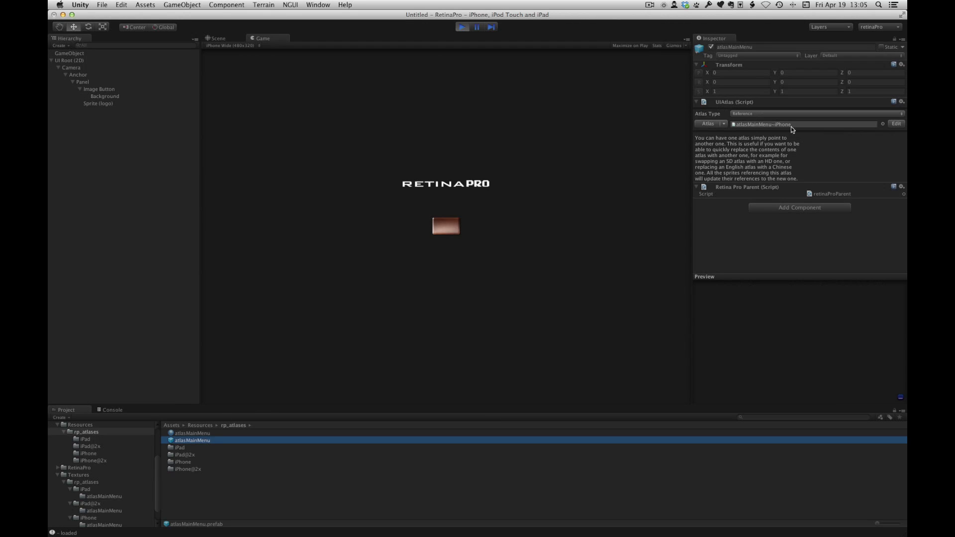
# Step: Confirm the logo's atlasMainMenu reference now uses atlasMainMenu~iPhone, then stop play mode
pyautogui.click(106, 104)
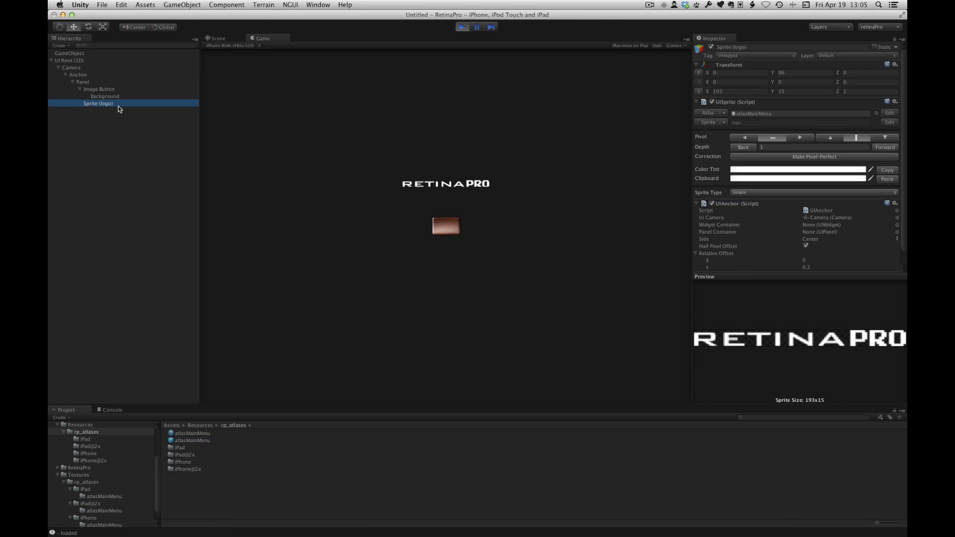
pyautogui.click(764, 116)
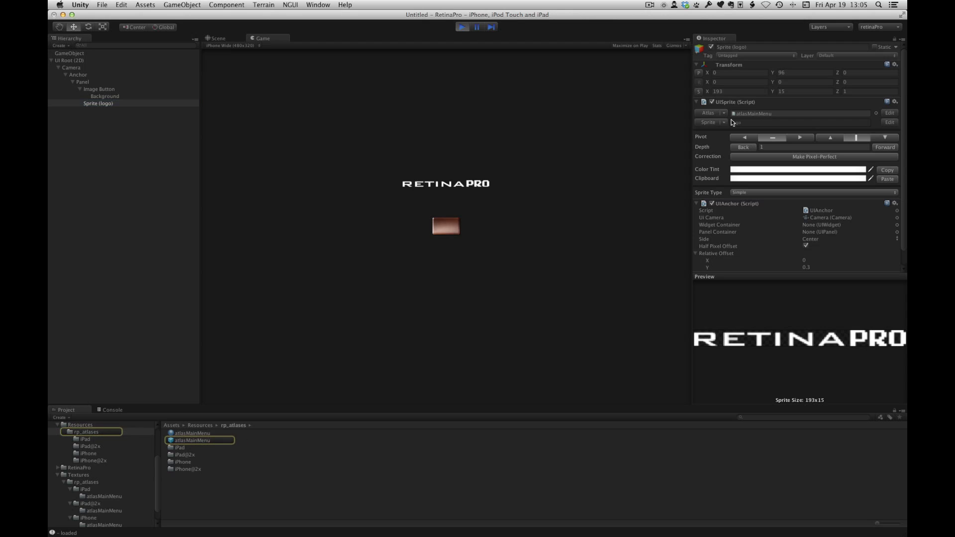
pyautogui.click(207, 441)
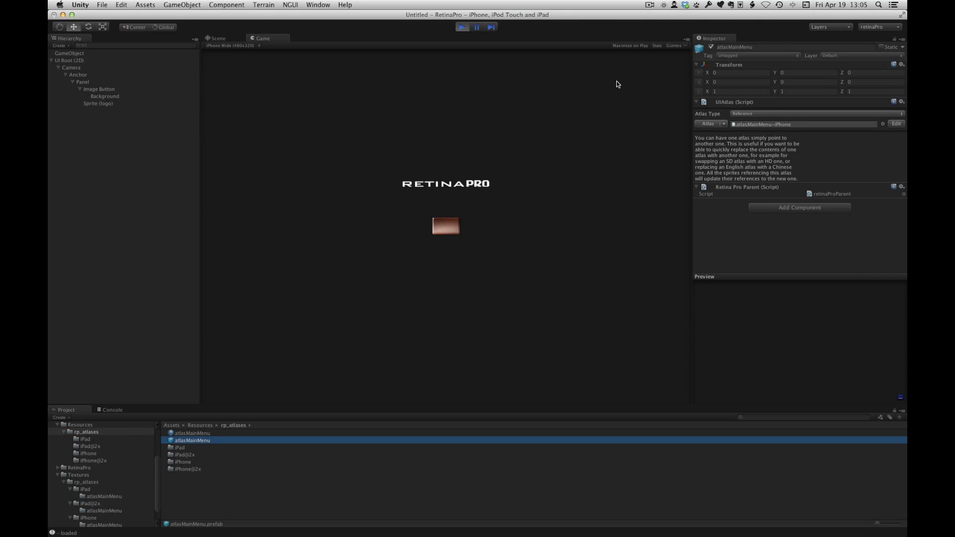
pyautogui.click(460, 26)
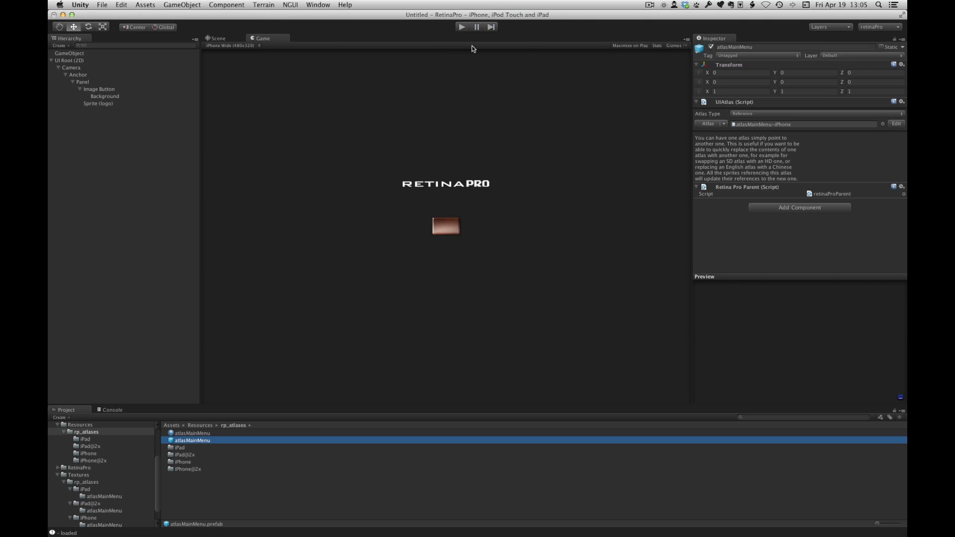
pyautogui.click(383, 33)
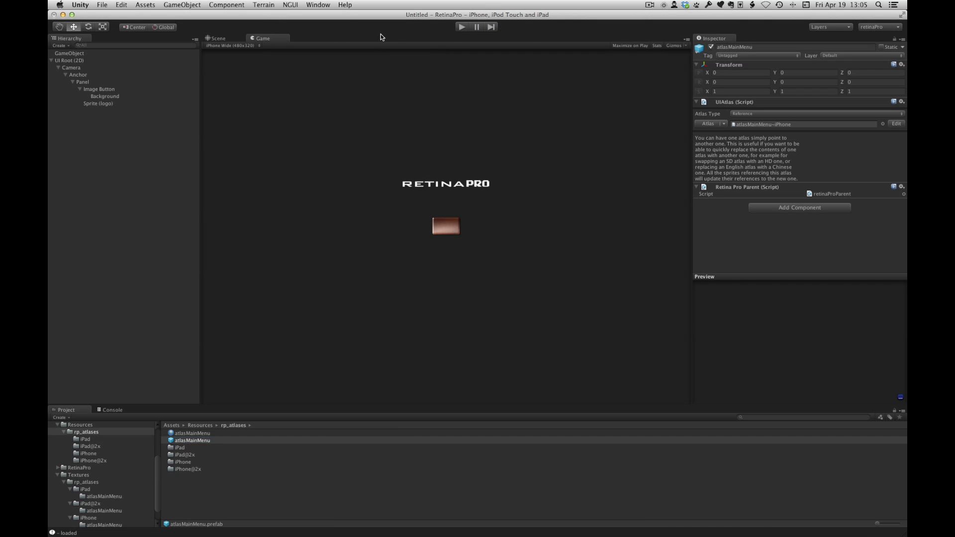
# Step: Open Window > RetinaPro > Preview and dock its tab in the bottom panel beside Project
pyautogui.click(318, 4)
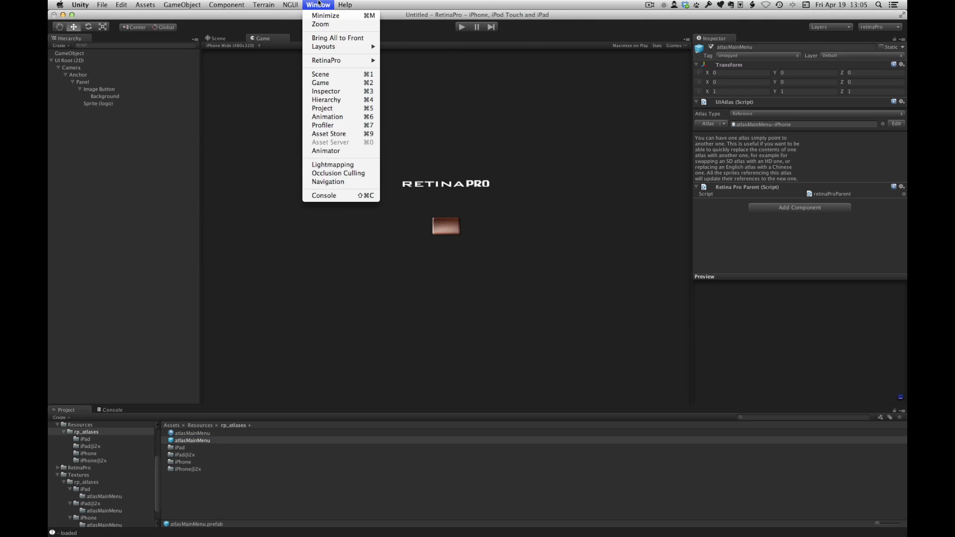
pyautogui.moveTo(347, 61)
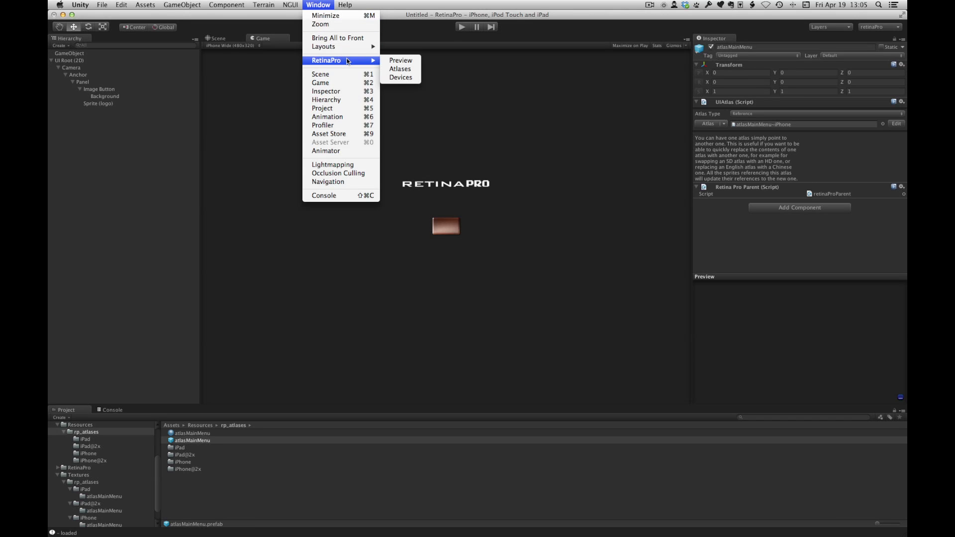
pyautogui.click(405, 61)
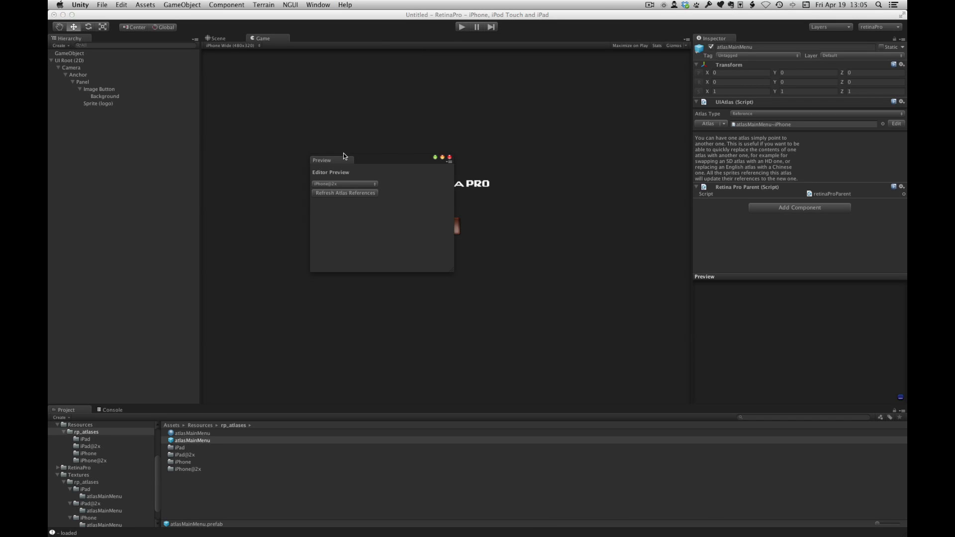
pyautogui.moveTo(342, 156); pyautogui.dragTo(250, 366)
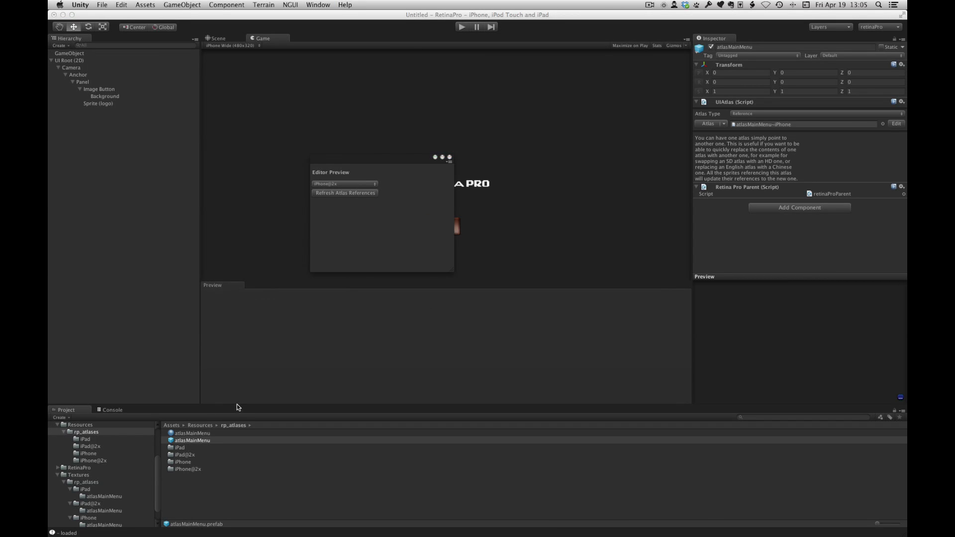
pyautogui.moveTo(236, 405); pyautogui.dragTo(237, 414)
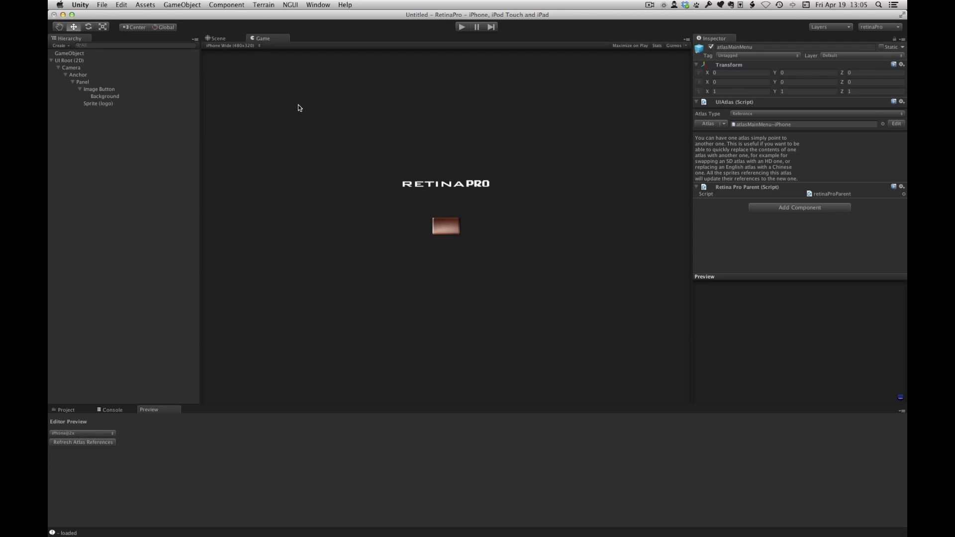
# Step: Preview the game at iPad Wide 1024x768 with the RetinaPro Editor Preview device set to iPad
pyautogui.click(236, 45)
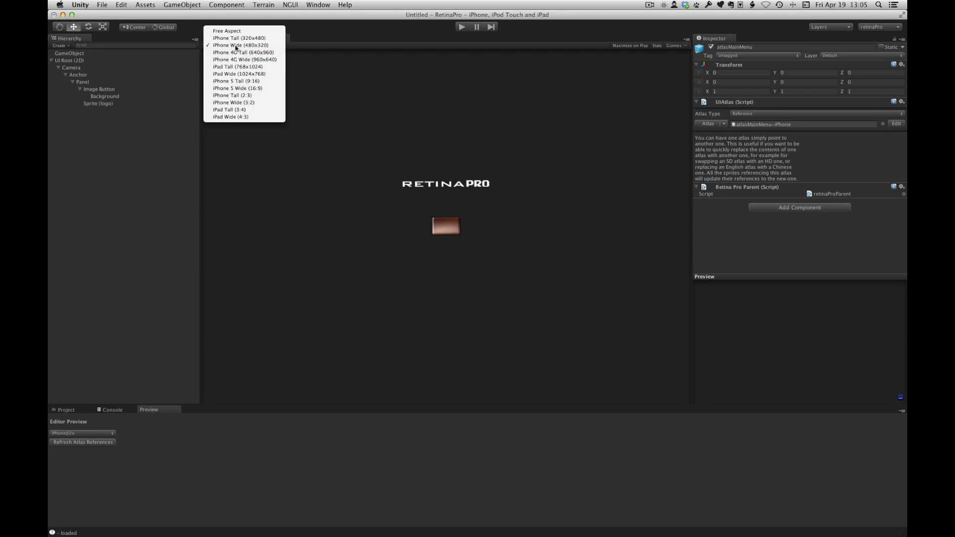
pyautogui.click(258, 74)
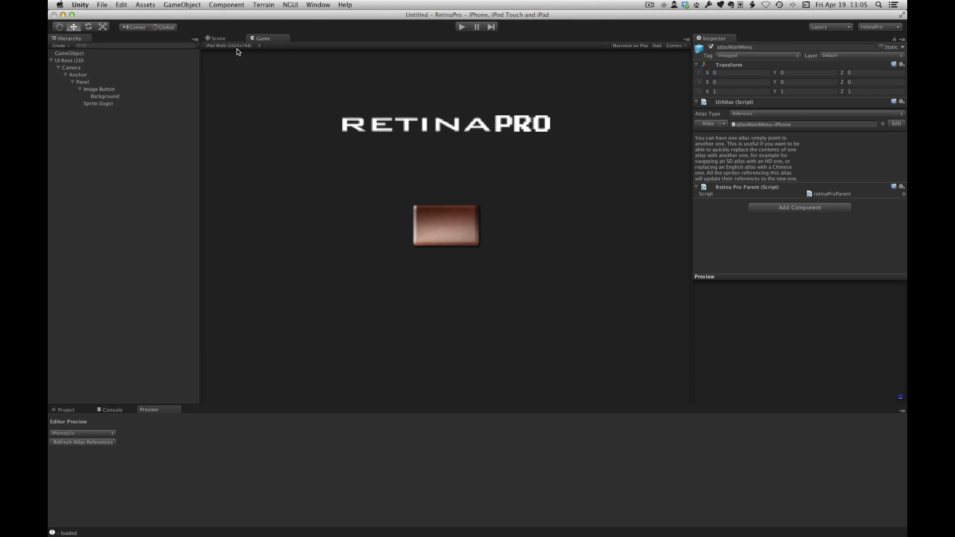
pyautogui.click(78, 436)
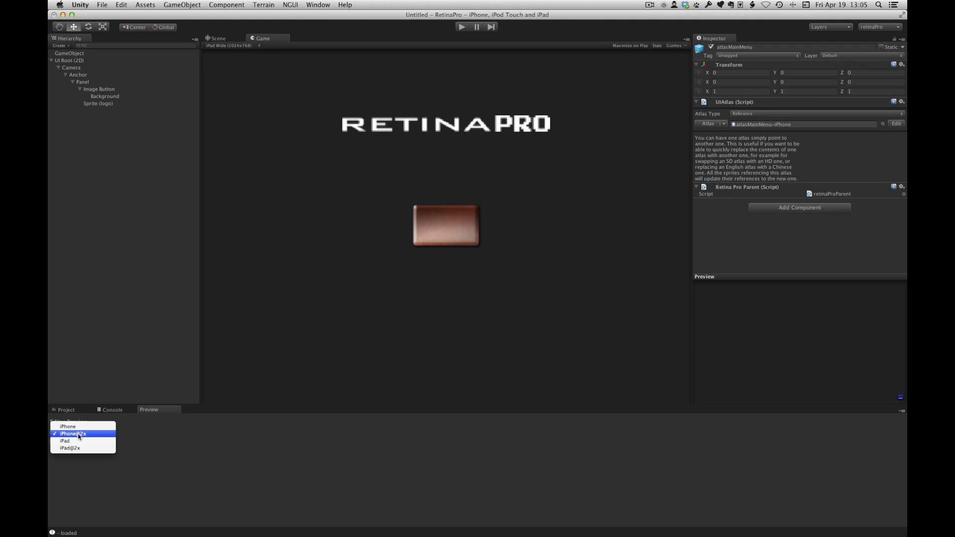
pyautogui.click(78, 442)
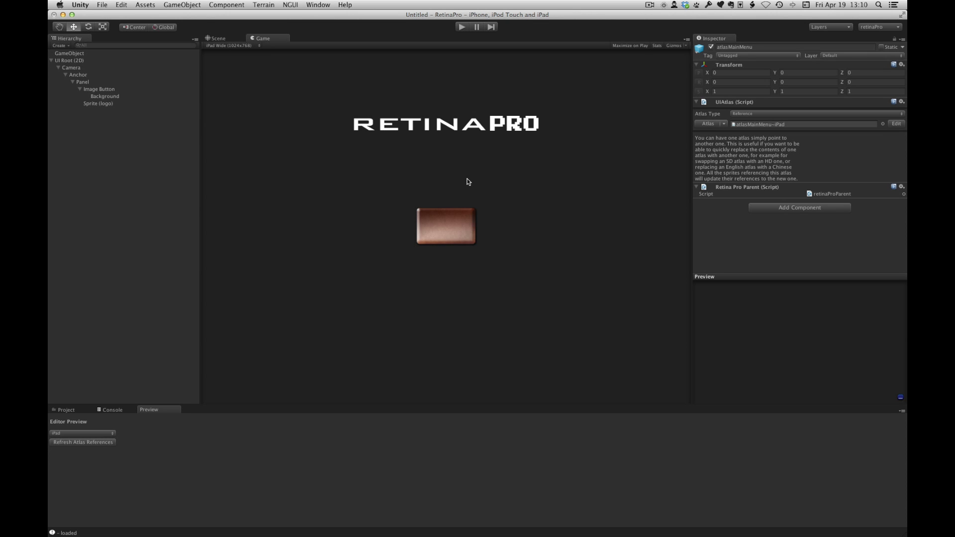
# Step: In Photoshop, enable the Color Overlay to make the button blue, then save and close menuButtonNormal.psd
pyautogui.hotkey('ctrl', 'Up')
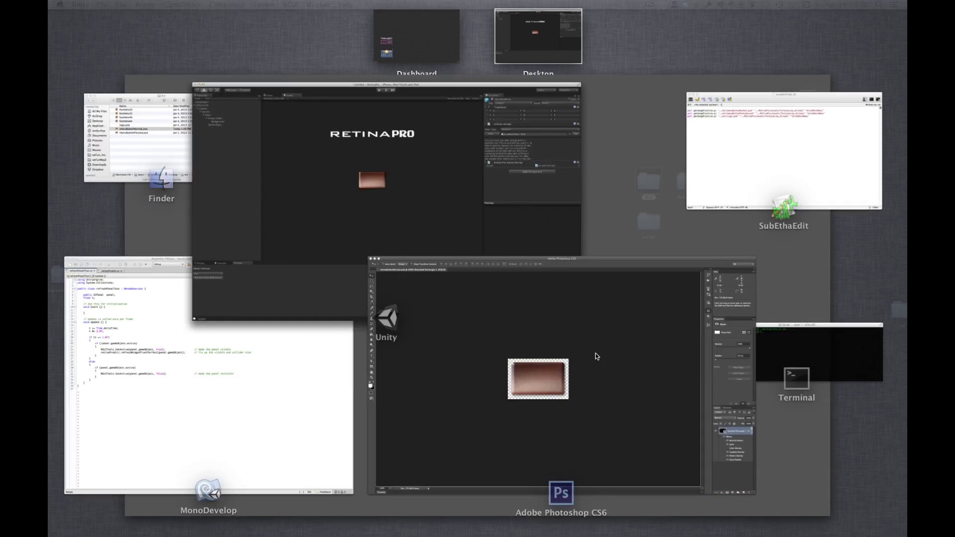
pyautogui.click(595, 354)
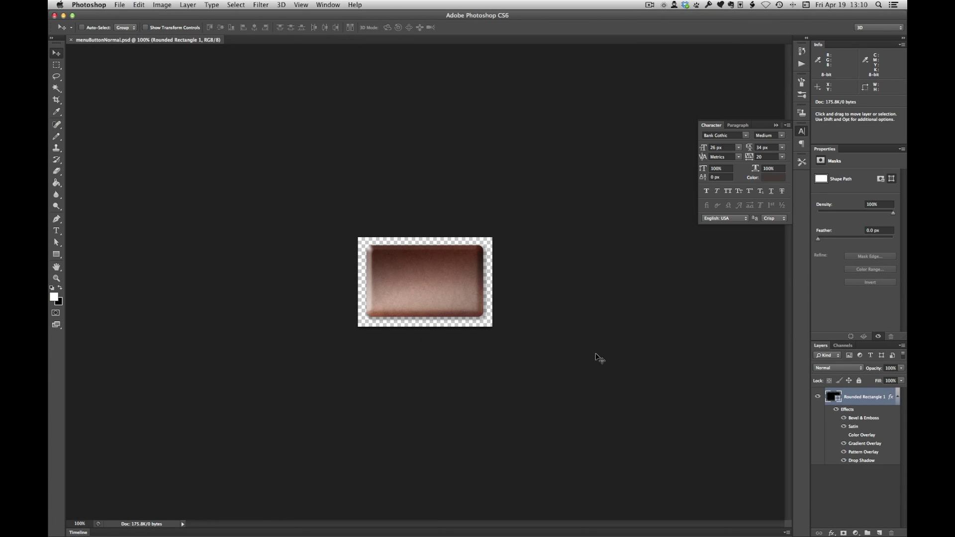
pyautogui.click(844, 435)
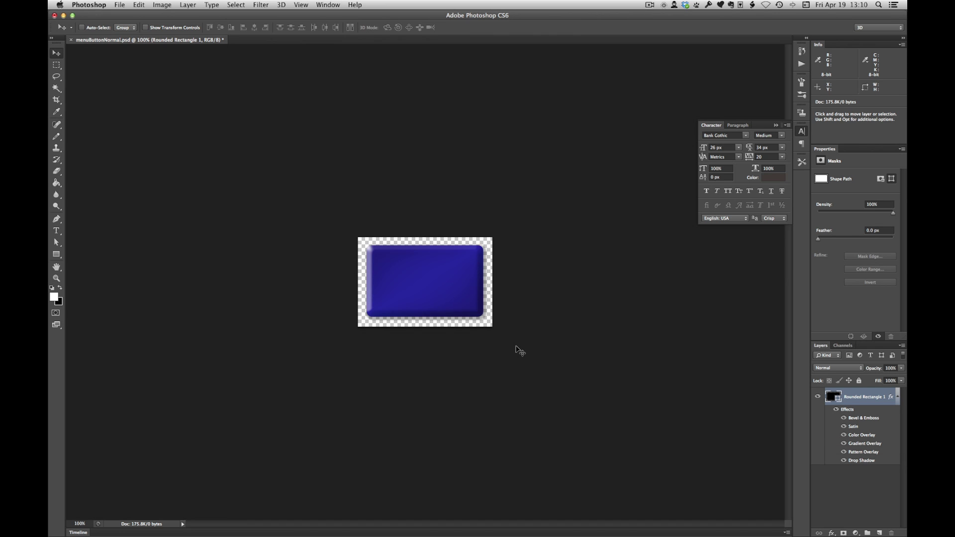
pyautogui.press('super+s')
pyautogui.click(55, 16)
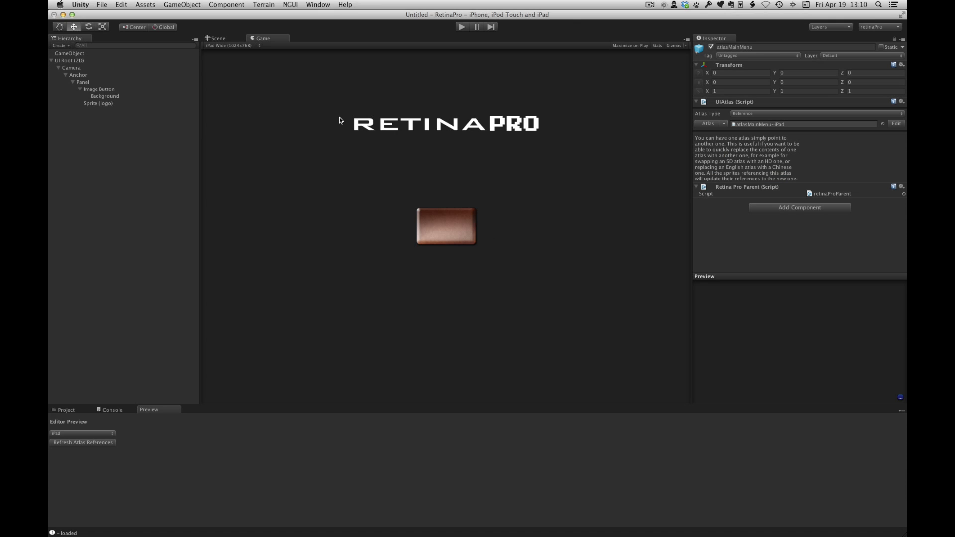
# Step: Rerun ./buildArtFiles.sh in Terminal to regenerate the art, then return to Unity's Project window
pyautogui.hotkey('ctrl', 'Up')
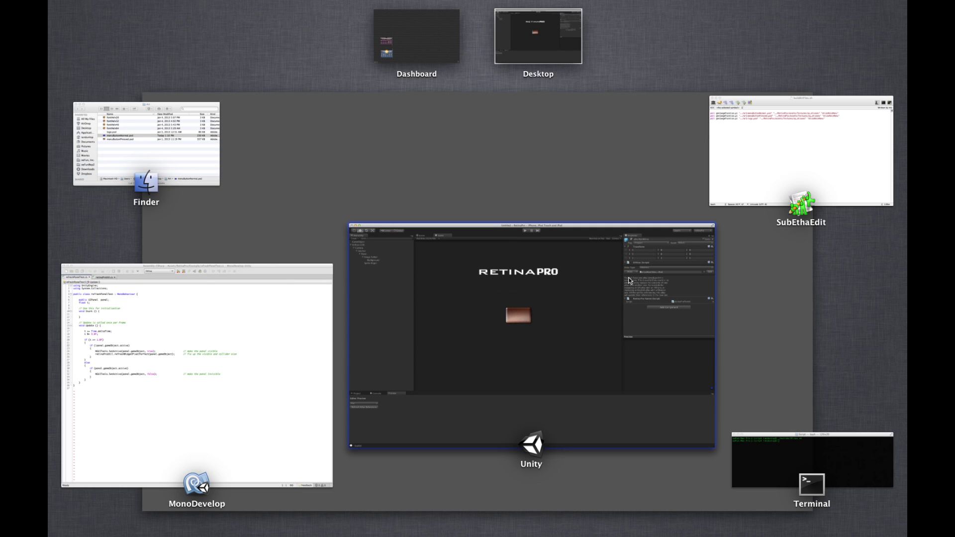
pyautogui.click(795, 454)
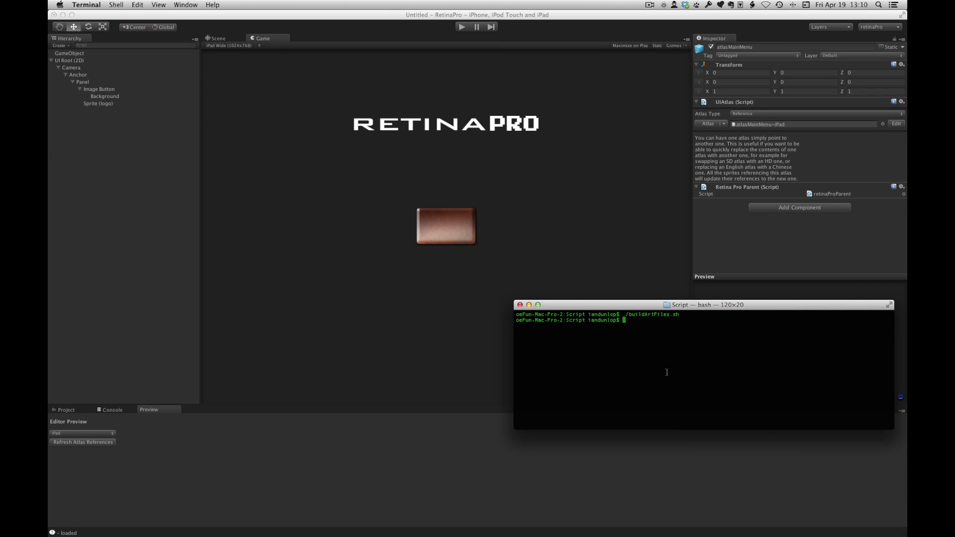
pyautogui.press('Up')
pyautogui.press('Return')
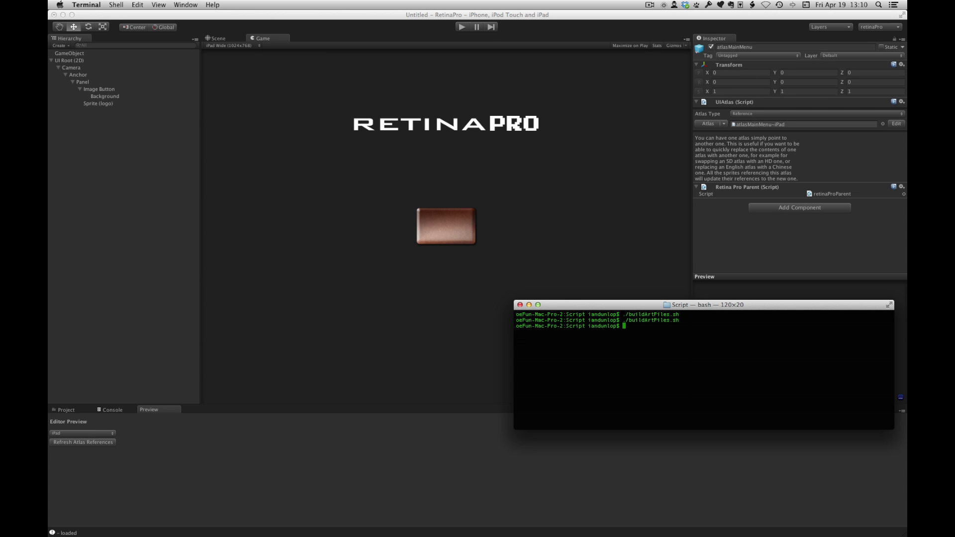
pyautogui.click(69, 413)
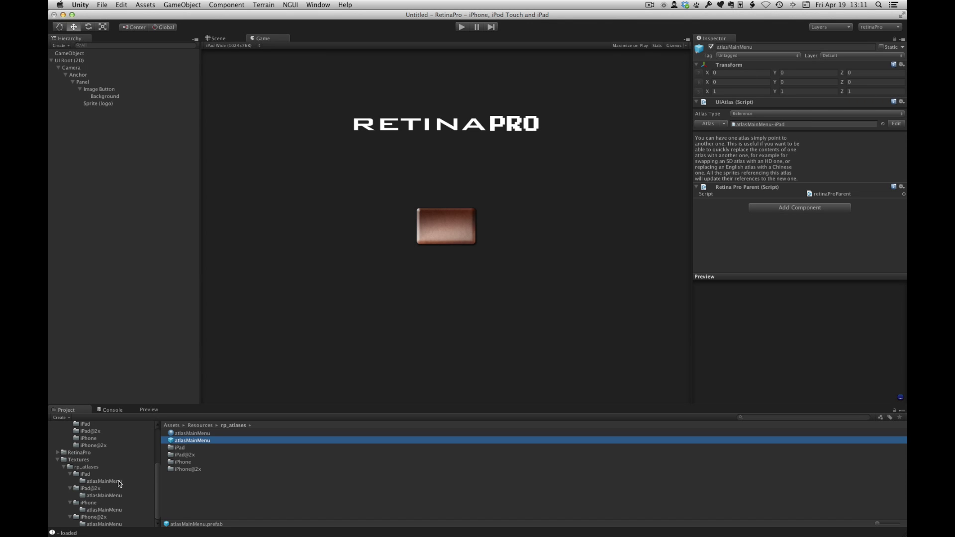
# Step: Inspect menuButtonNormal in the iPad, iPad@2x and iPhone atlasMainMenu texture folders to confirm it is blue
pyautogui.click(118, 481)
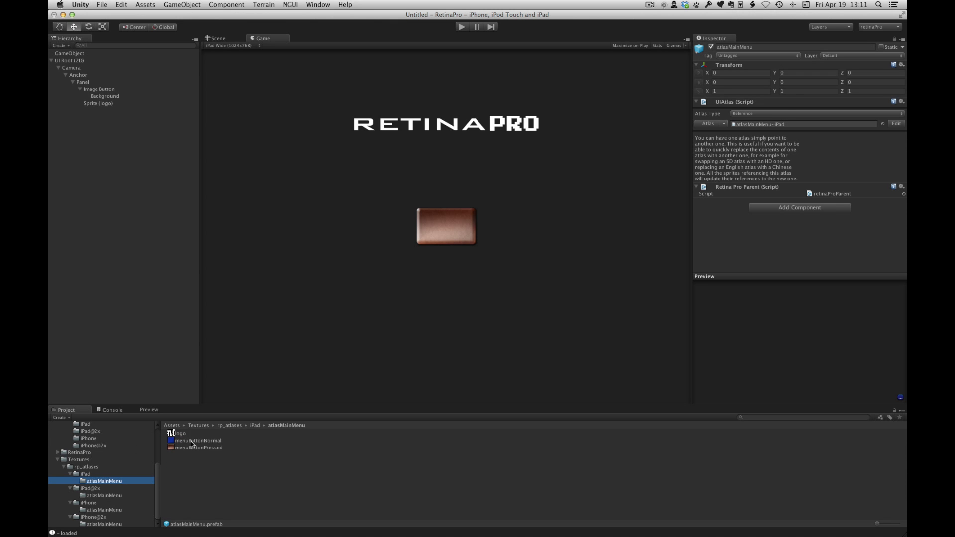
pyautogui.click(191, 442)
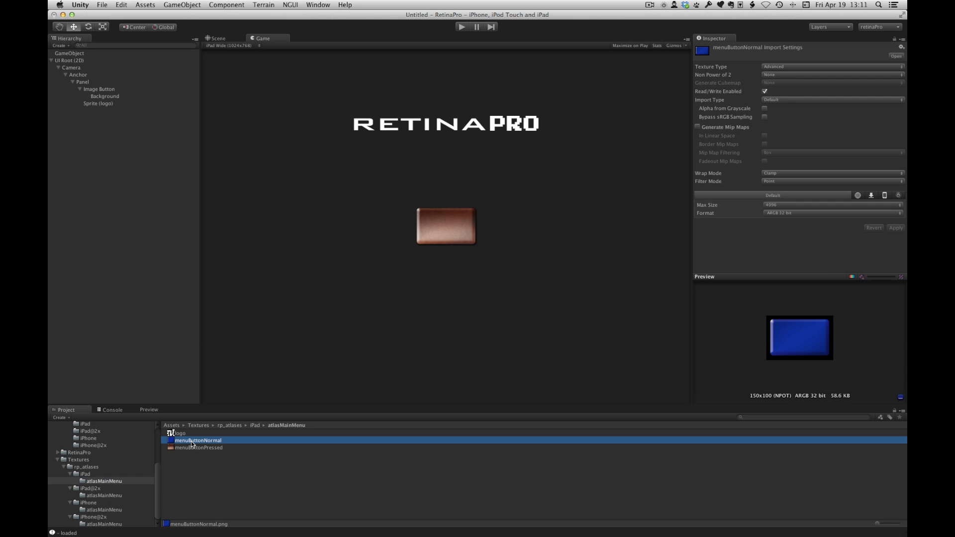
pyautogui.click(114, 497)
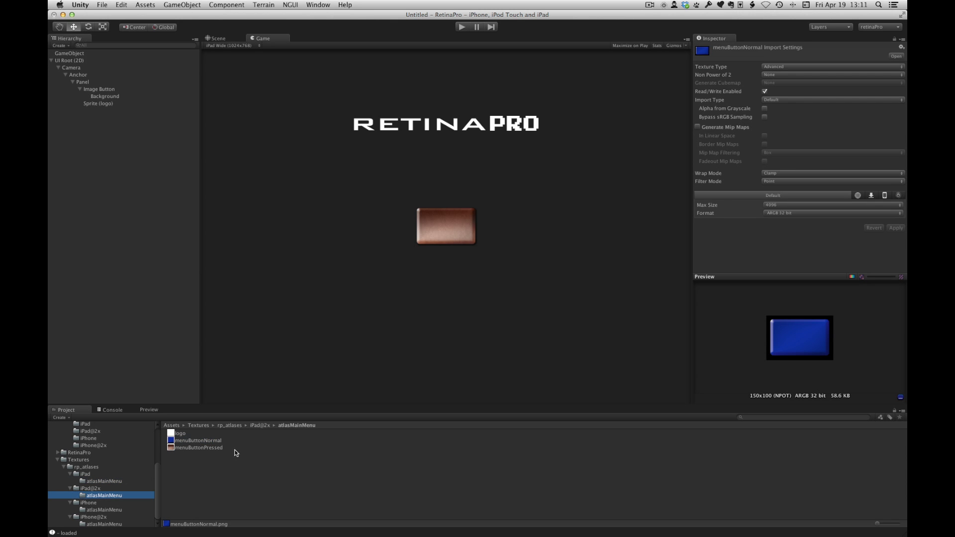
pyautogui.click(196, 441)
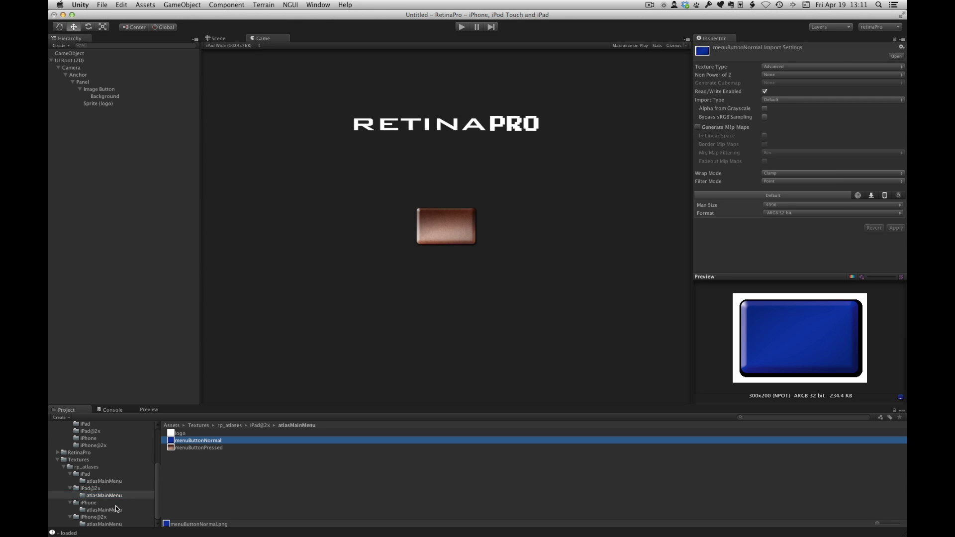
pyautogui.click(114, 510)
pyautogui.click(191, 441)
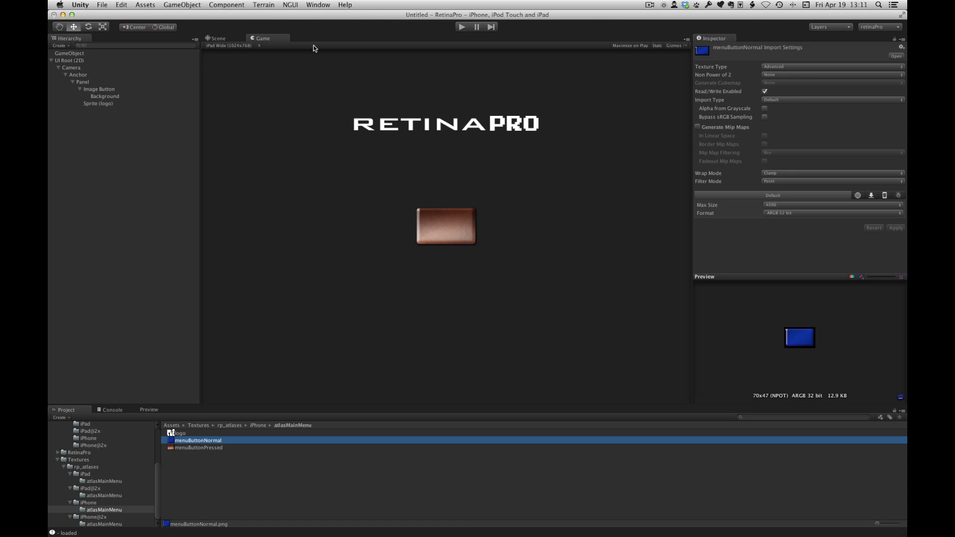
# Step: Refresh atlasMainMenu in Window > RetinaPro > Atlases, then close the Atlases window
pyautogui.click(318, 4)
pyautogui.moveTo(344, 59)
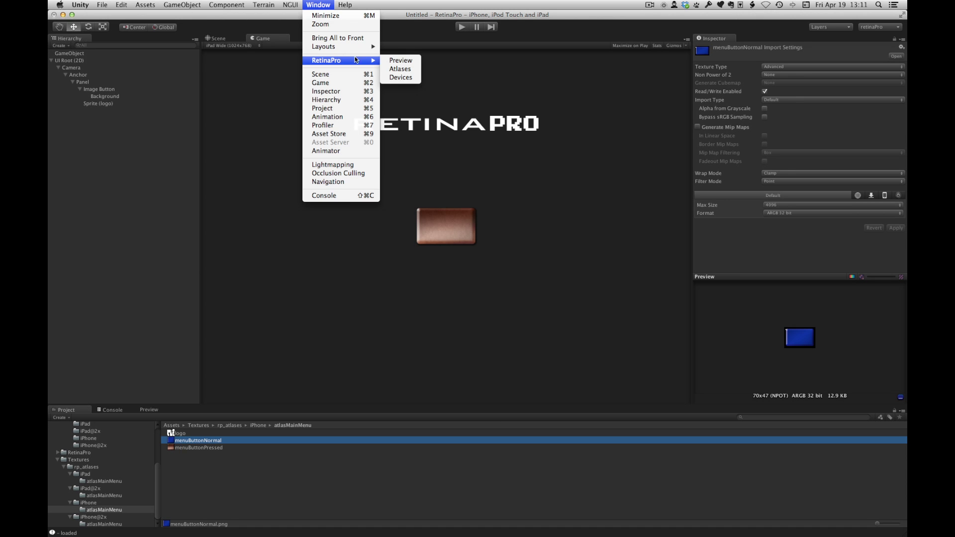
pyautogui.click(401, 69)
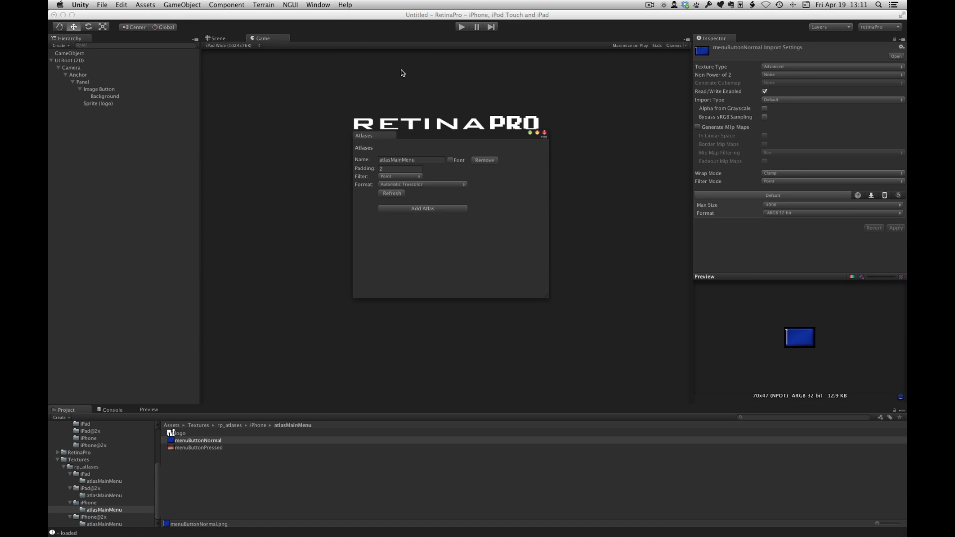
pyautogui.click(388, 194)
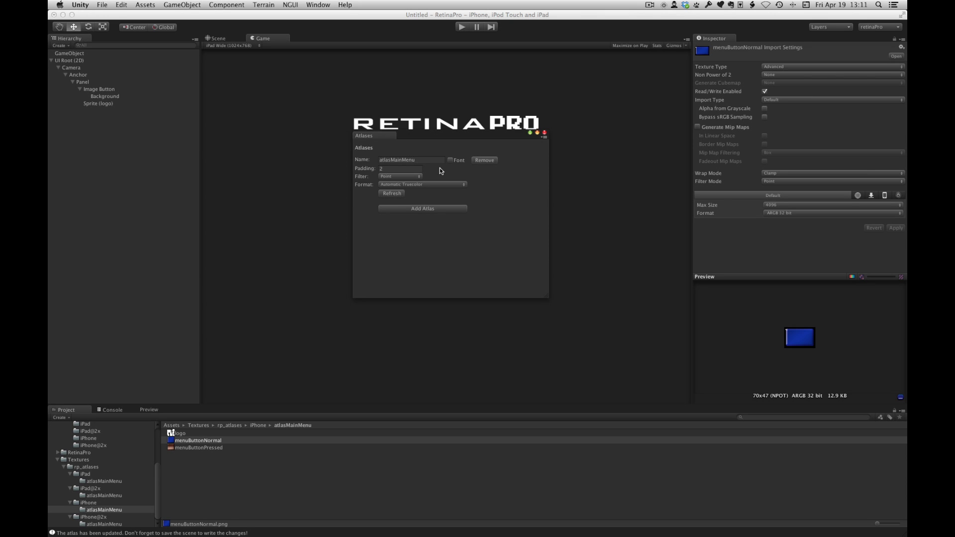
pyautogui.click(545, 133)
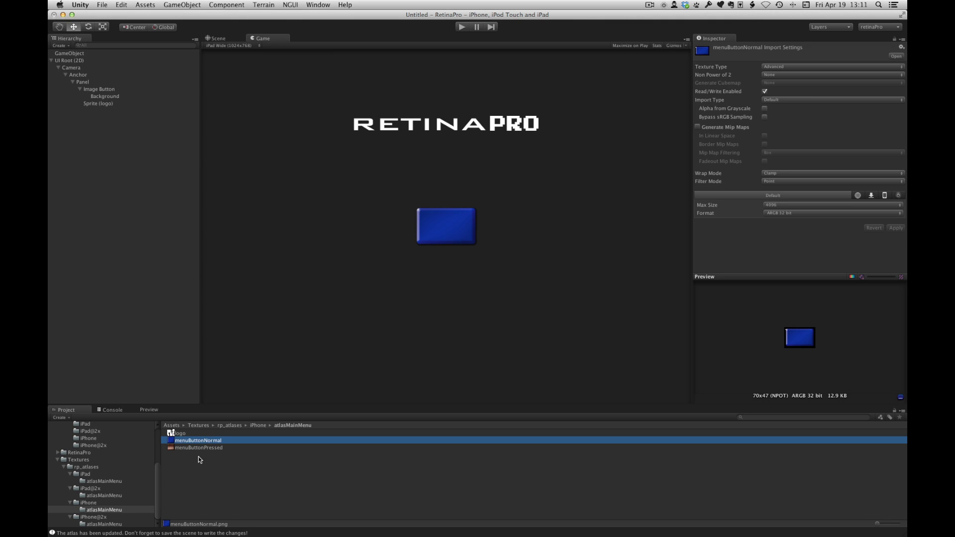
# Step: Preview the generated iPad and iPad@2x atlas textures under Resources > rp_atlases
pyautogui.scroll(3, 106, 463)
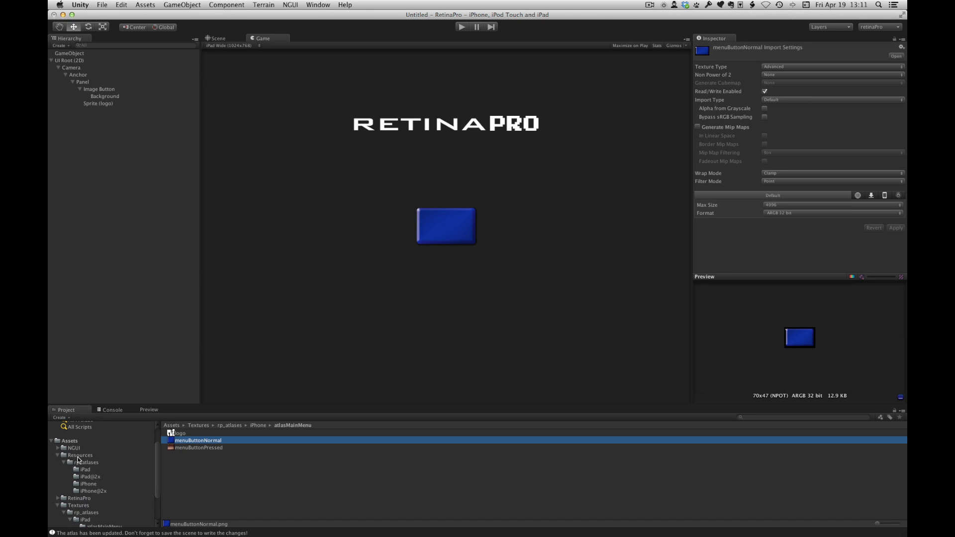
pyautogui.click(87, 470)
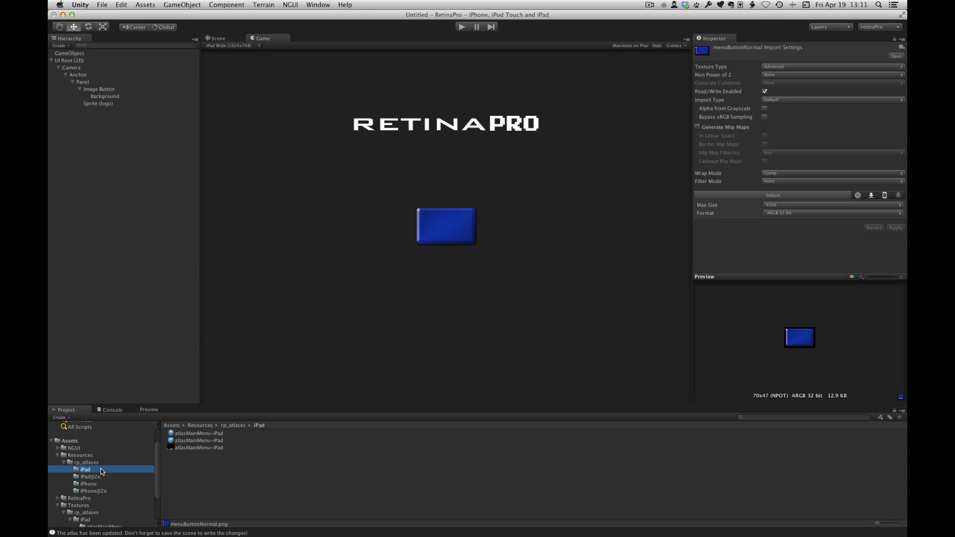
pyautogui.click(193, 447)
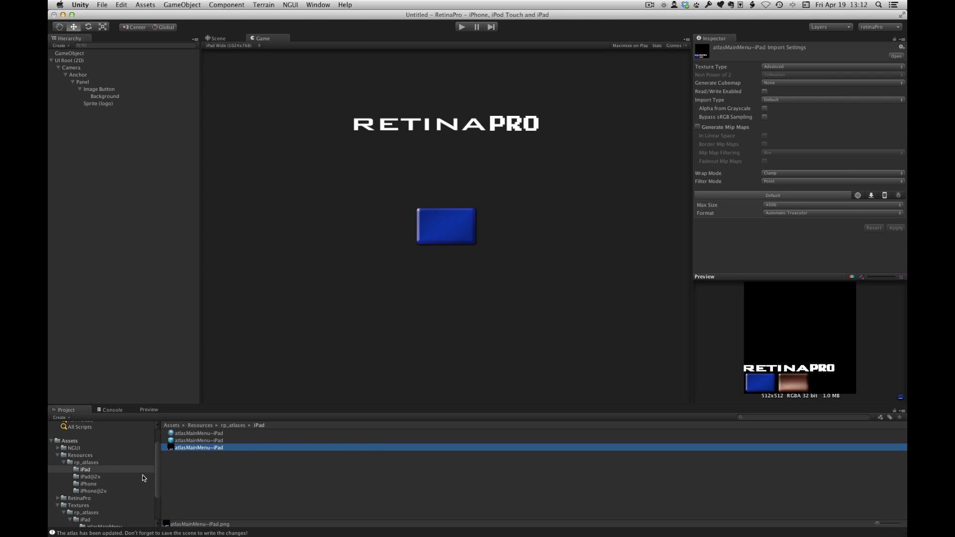
pyautogui.click(105, 484)
pyautogui.click(98, 477)
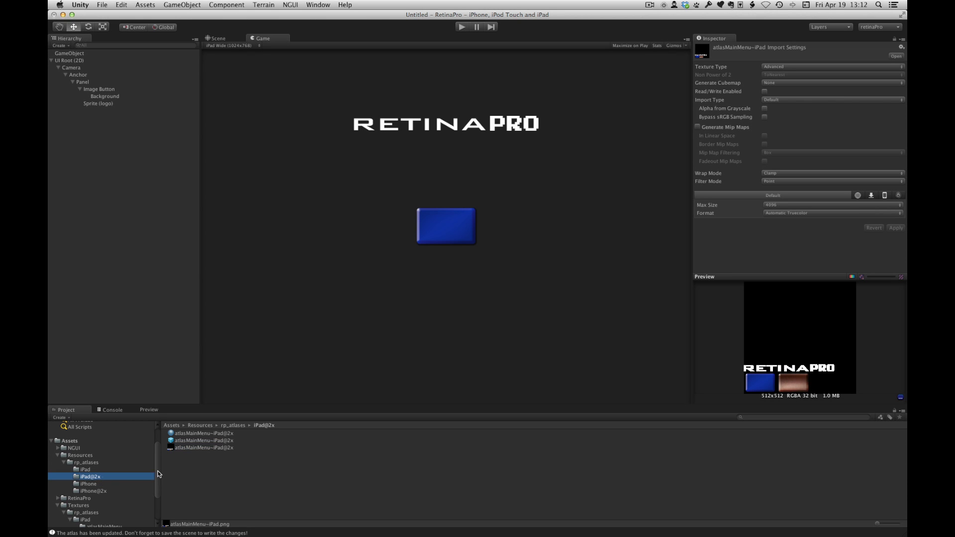
pyautogui.click(214, 447)
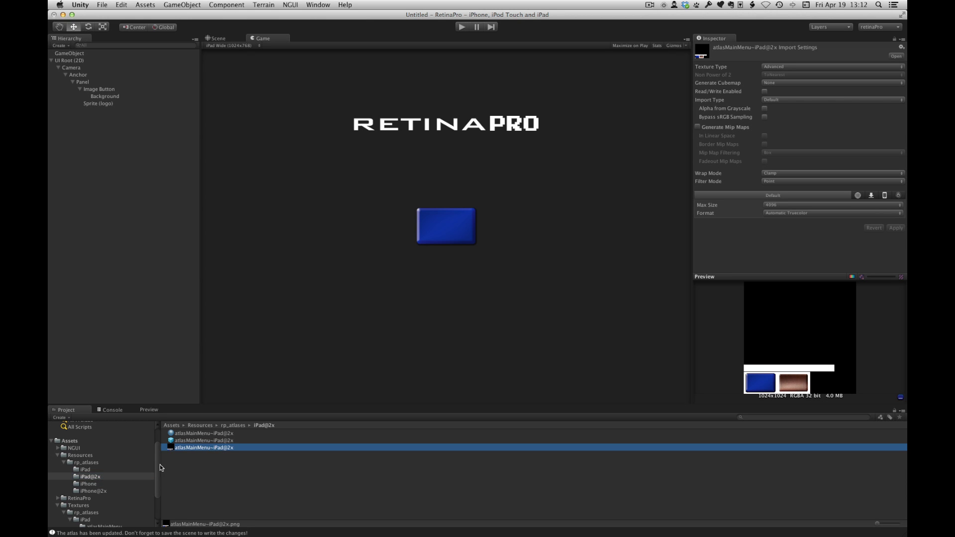
# Step: Preview the iPhone and iPhone@2x atlas textures showing the blue button, then enter Play mode
pyautogui.click(109, 485)
pyautogui.click(202, 448)
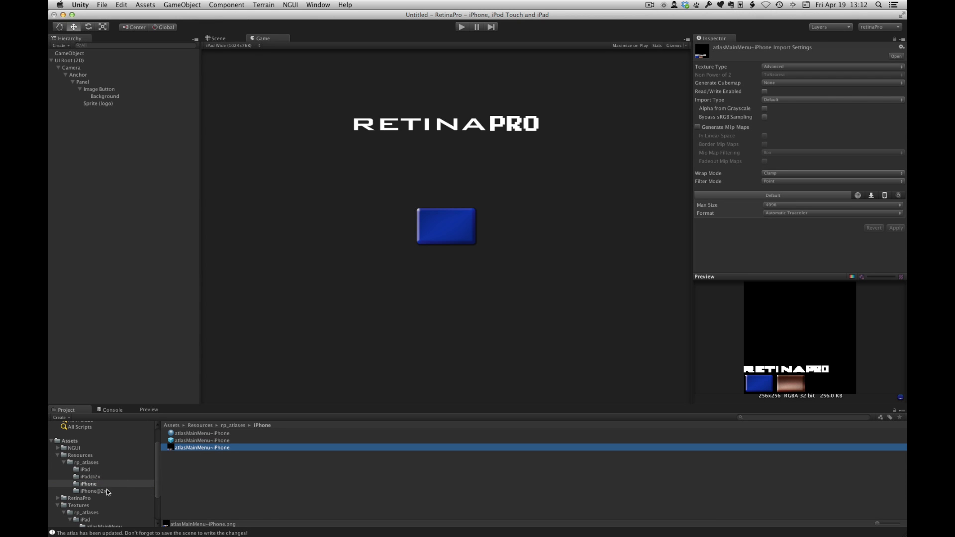
pyautogui.click(109, 491)
pyautogui.click(191, 448)
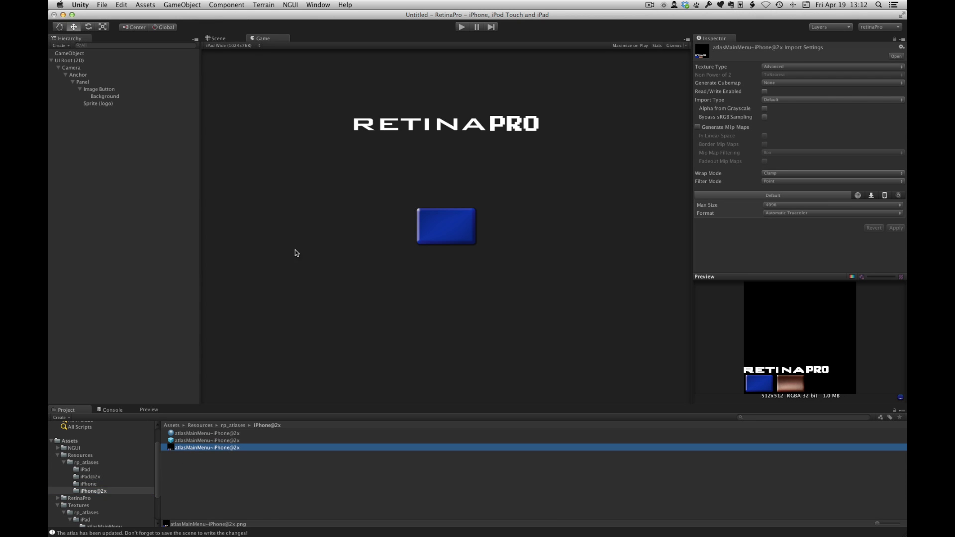
pyautogui.click(462, 28)
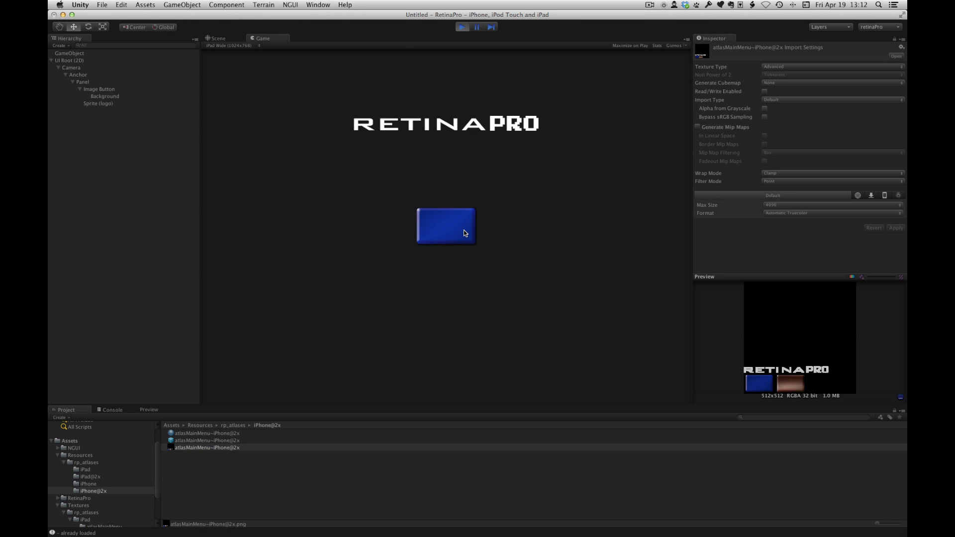
# Step: Press the blue button three times in the running game to check its brown pressed sprite
pyautogui.click(445, 225)
pyautogui.click(450, 228)
pyautogui.click(450, 227)
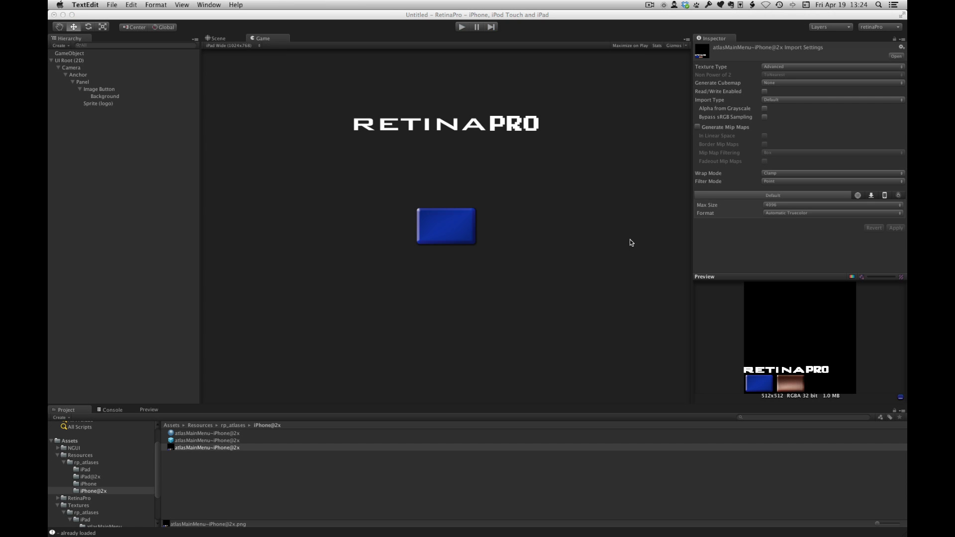